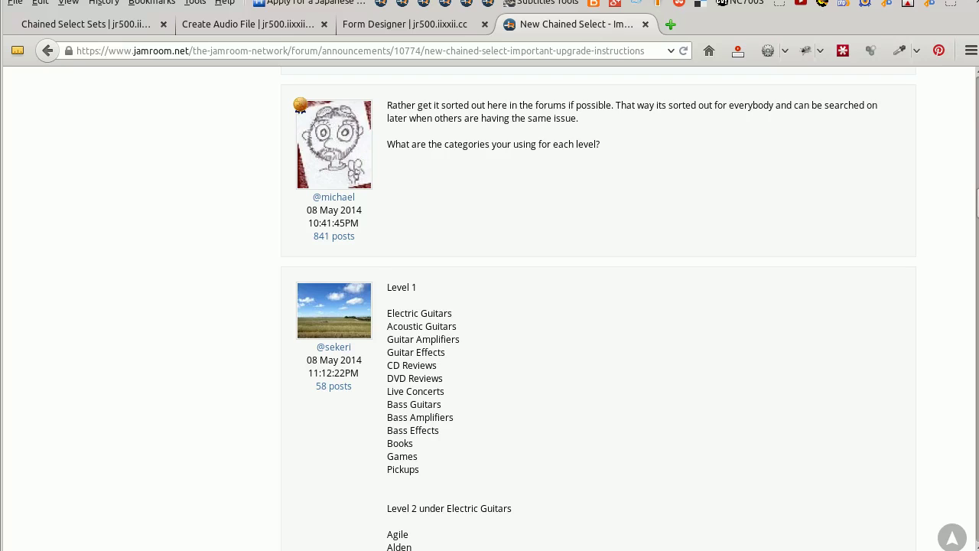
- Read through the forum post's category lists for Level 1, Level 2 under Electric Guitars, and Level 3 under Agile and Alden
mouse_move(814, 224)
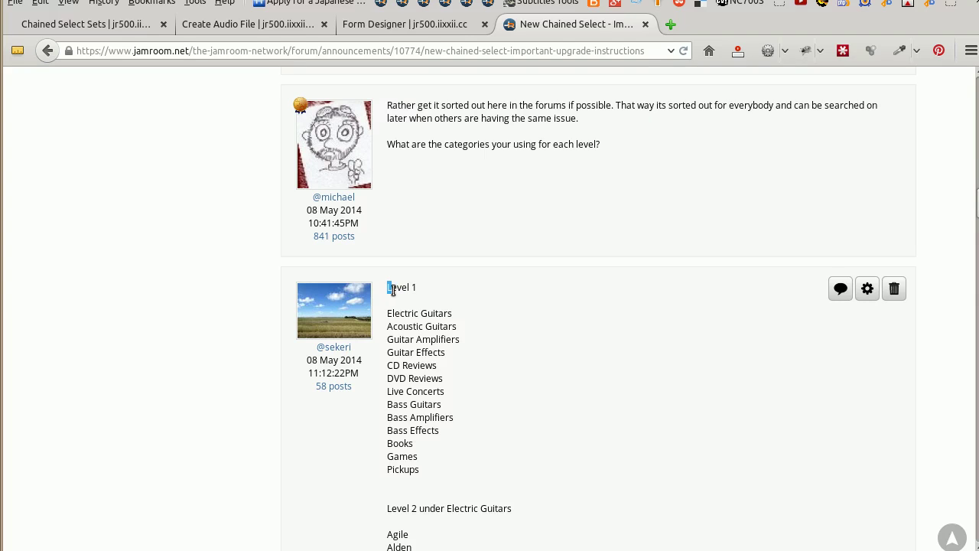
drag(389, 285, 459, 315)
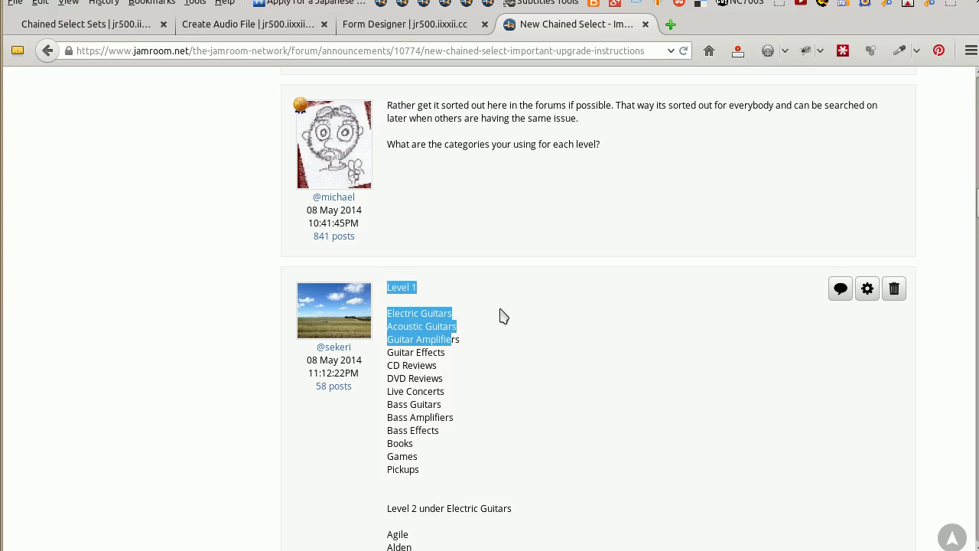
click(503, 316)
drag(386, 314, 463, 369)
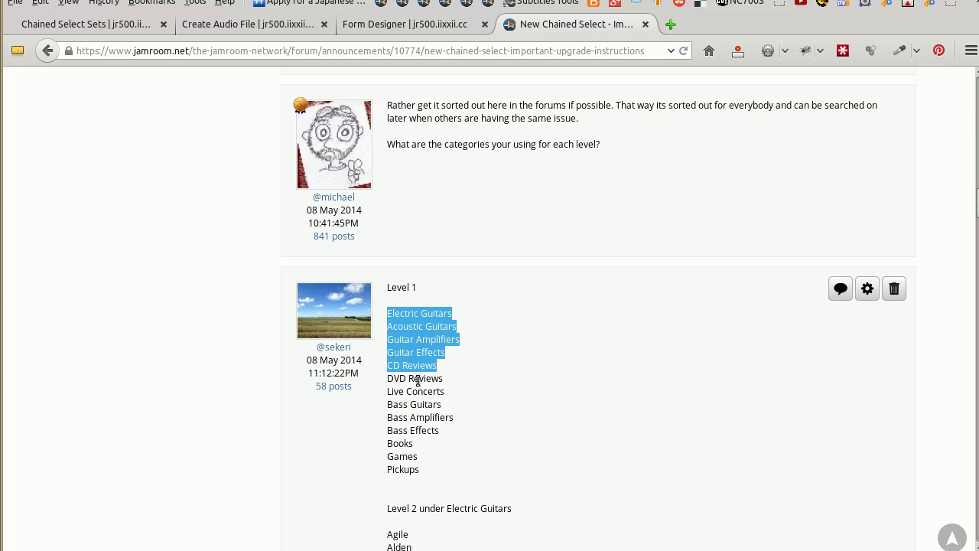
scroll(507, 337, down, 4)
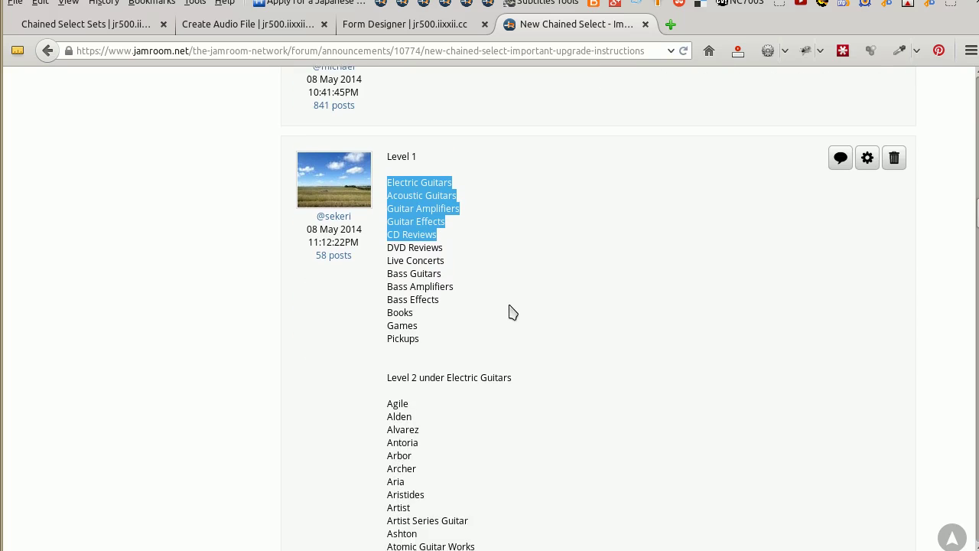
scroll(660, 266, down, 2)
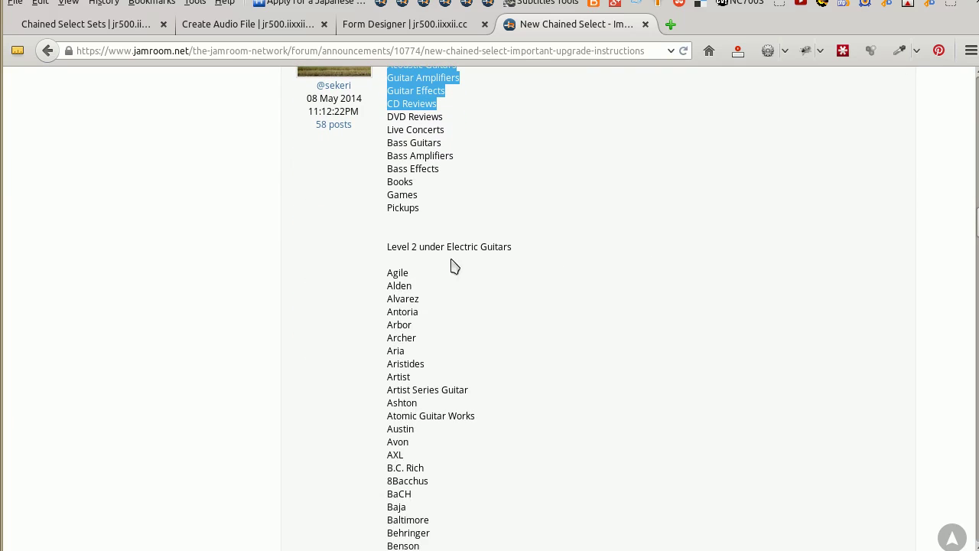
scroll(428, 257, down, 2)
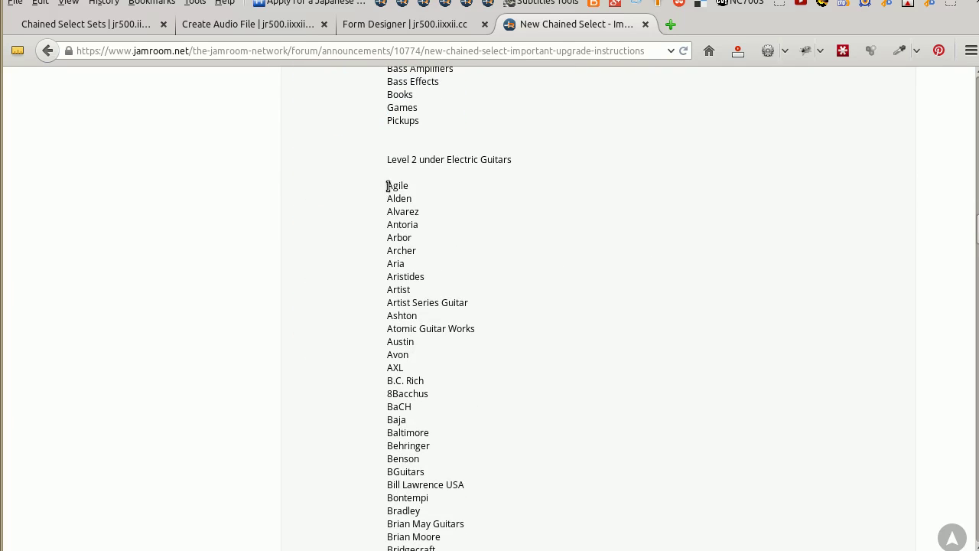
drag(386, 186, 475, 338)
scroll(526, 283, down, 5)
scroll(526, 283, down, 20)
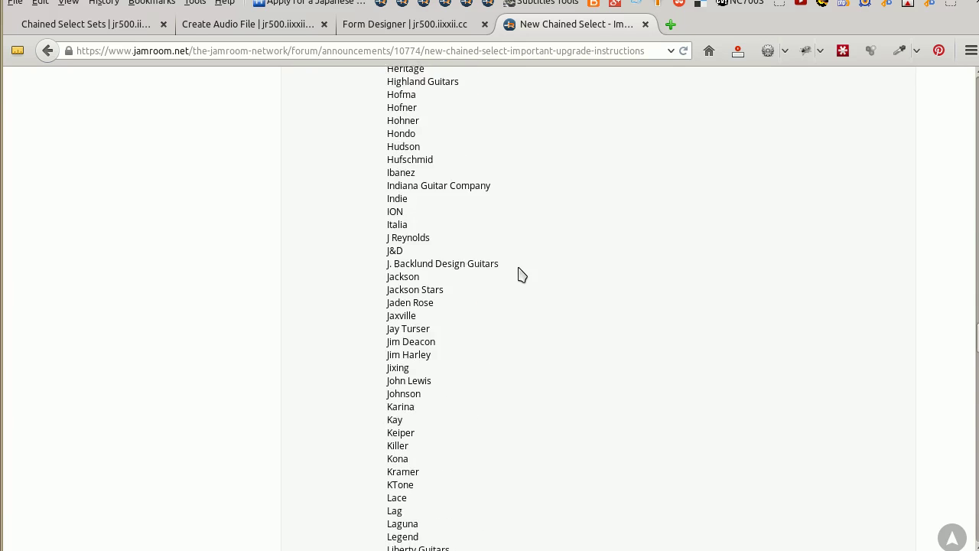
scroll(516, 271, down, 20)
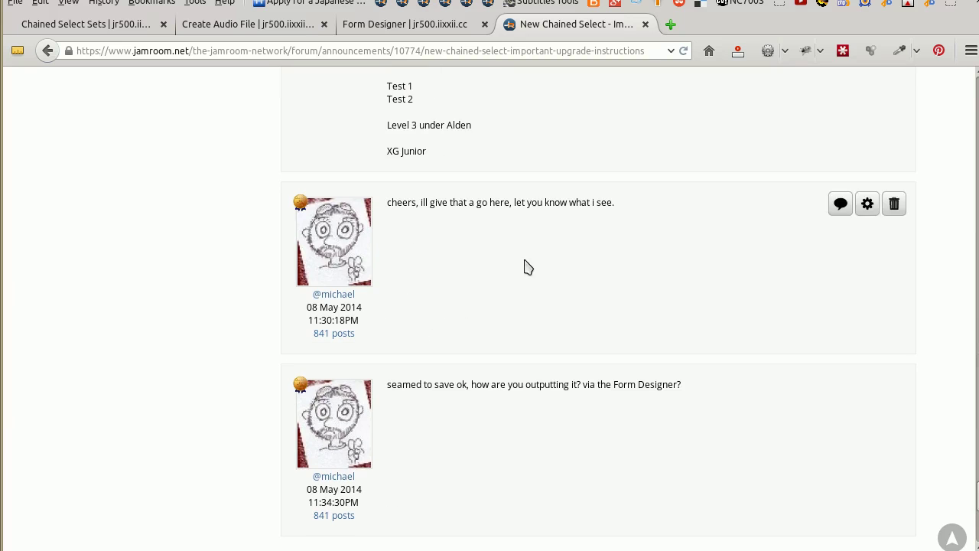
double_click(457, 124)
double_click(410, 152)
scroll(611, 168, up, 3)
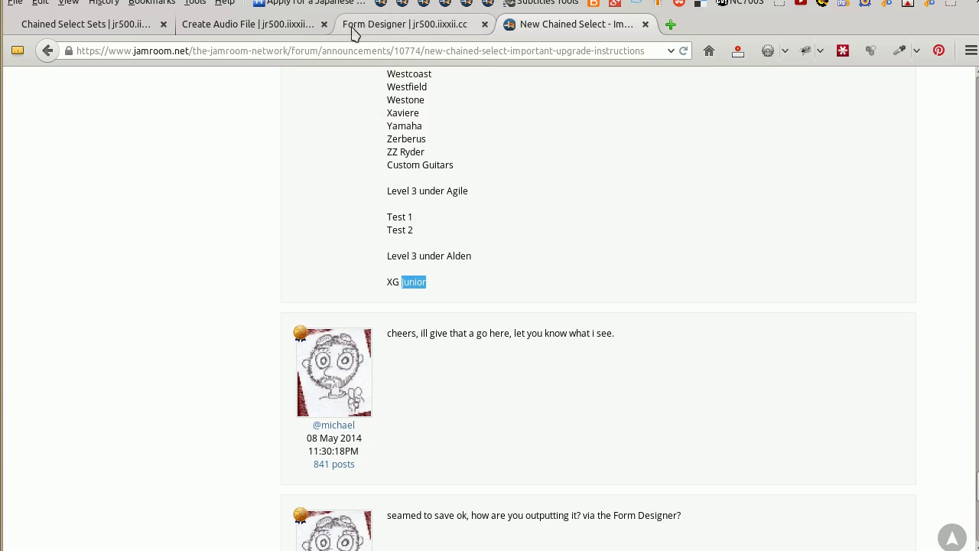
- Switch to the Chained Select Sets page and examine the guitars set and the new set's name, level count and first-level options
click(94, 26)
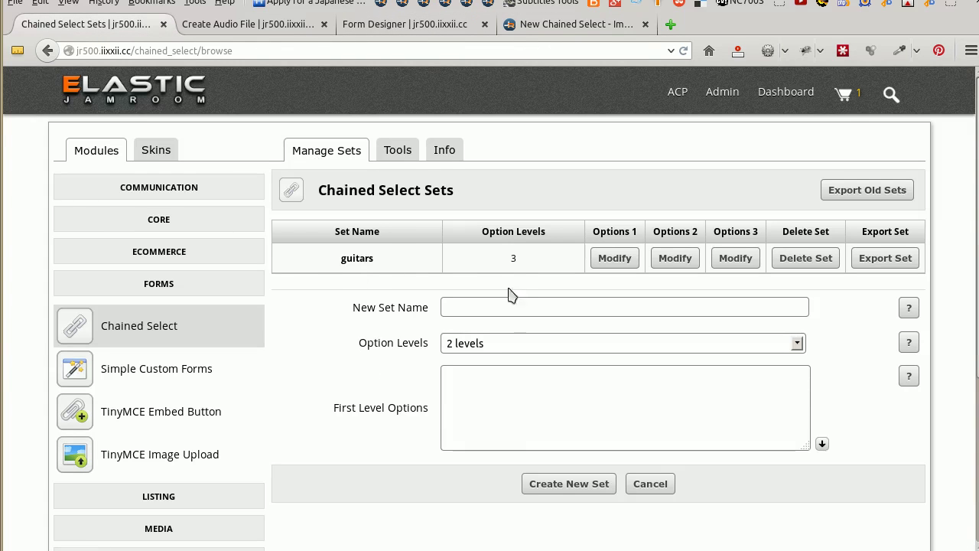
click(472, 306)
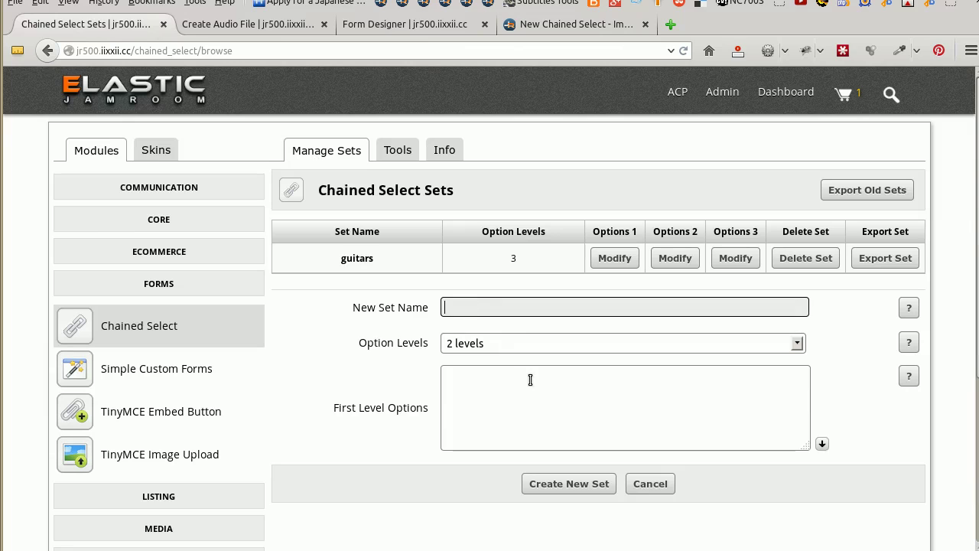
double_click(352, 257)
click(508, 343)
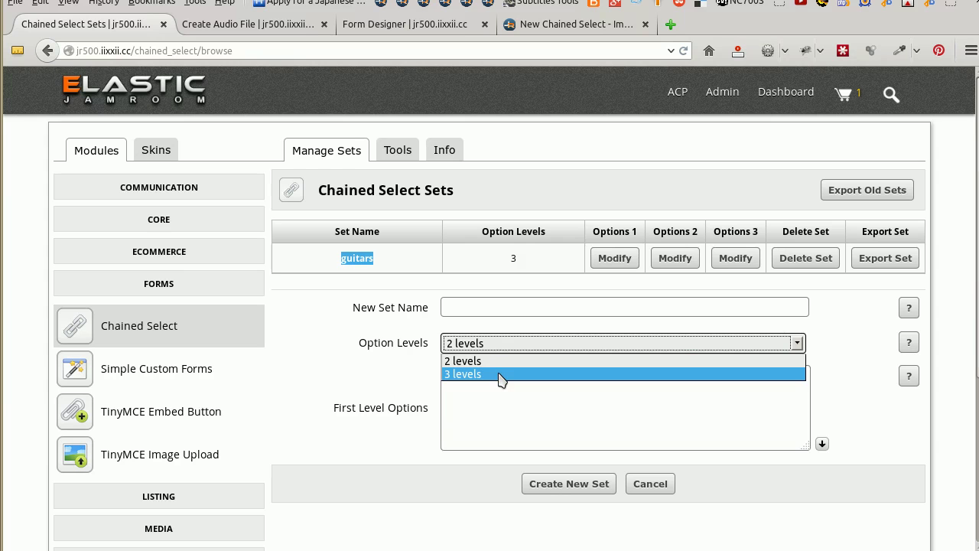
click(366, 382)
click(490, 370)
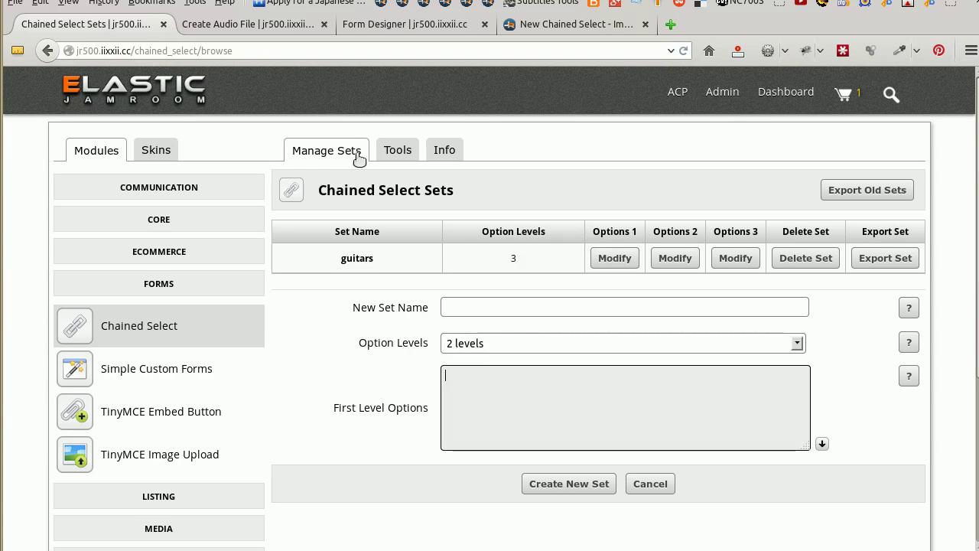
- Return to the forum post and highlight the Level 1 categories starting from Electric Guitars
click(543, 24)
scroll(576, 225, up, 15)
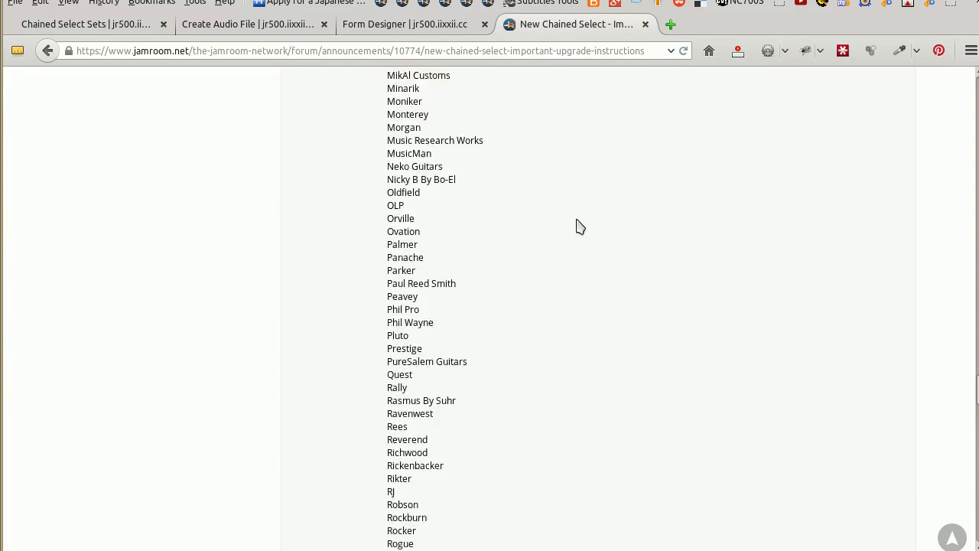
scroll(577, 224, up, 20)
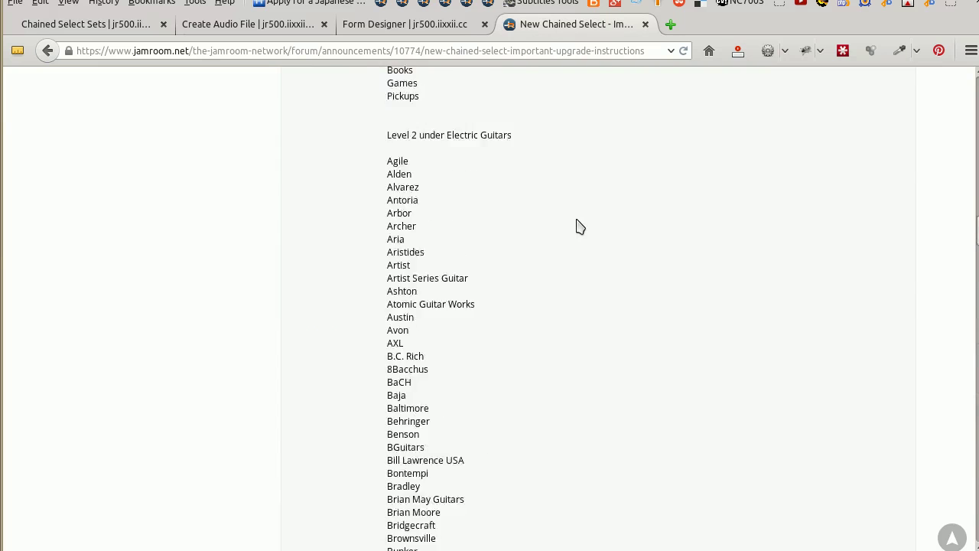
scroll(579, 225, up, 5)
scroll(574, 245, down, 4)
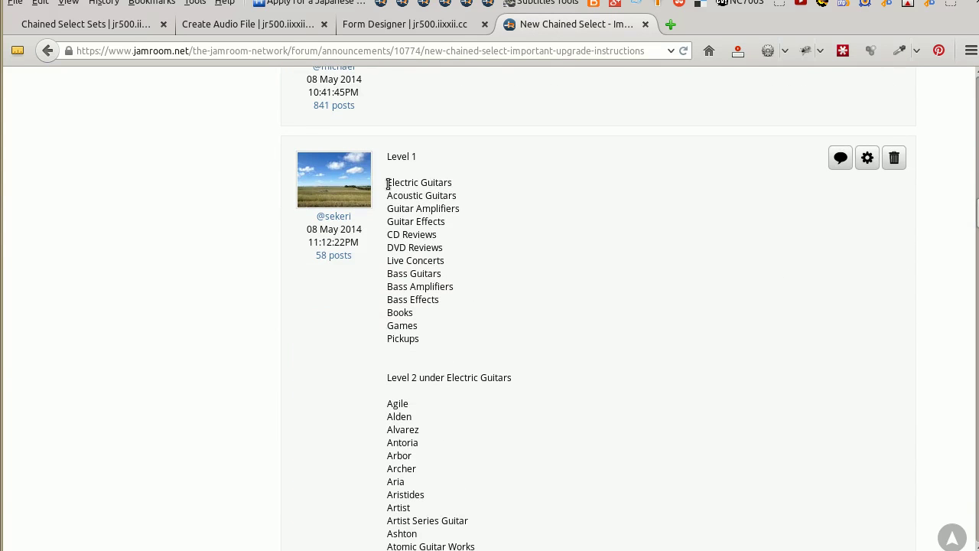
drag(387, 183, 453, 330)
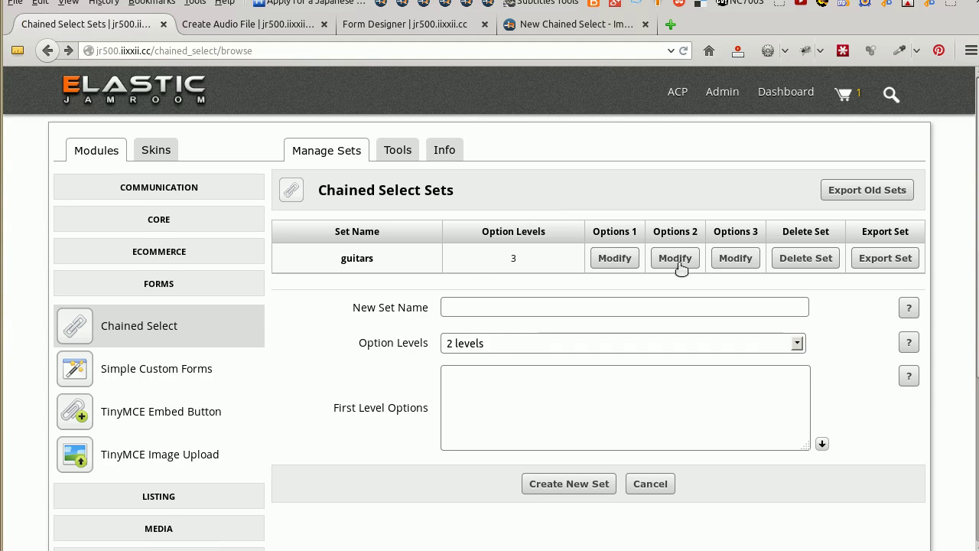
- Open the guitars set's second-level options and compare the entries for Electric Guitars, Acoustic Guitars and Guitar Amplifiers
click(675, 260)
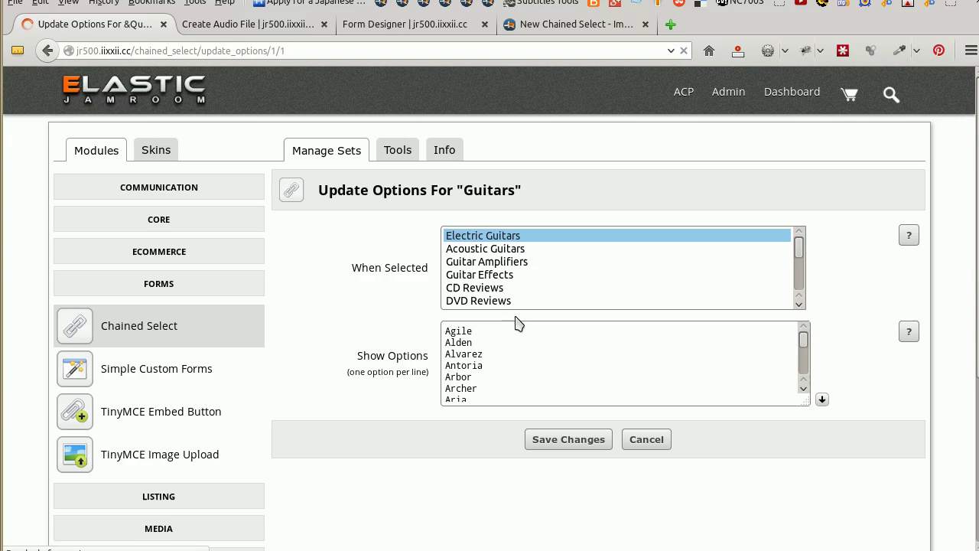
click(499, 242)
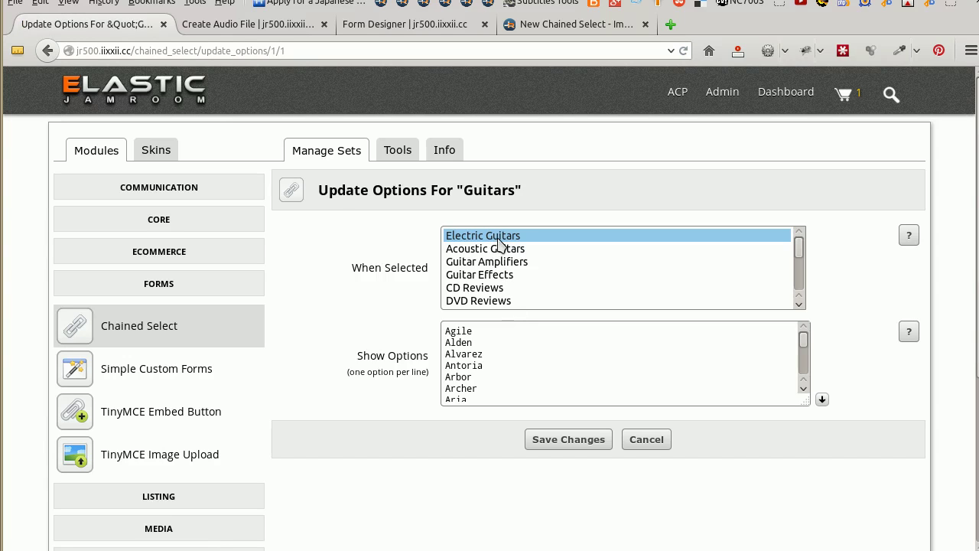
click(504, 255)
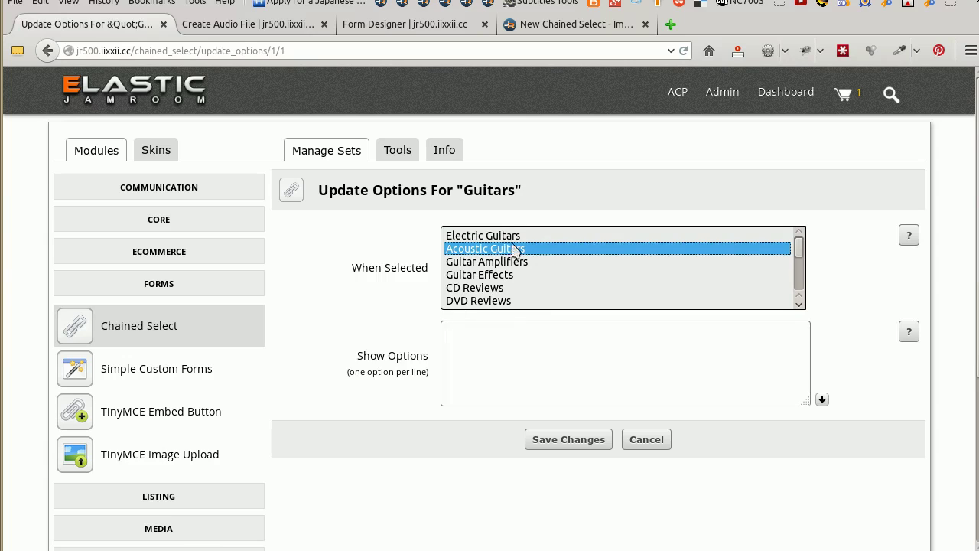
click(506, 275)
click(506, 264)
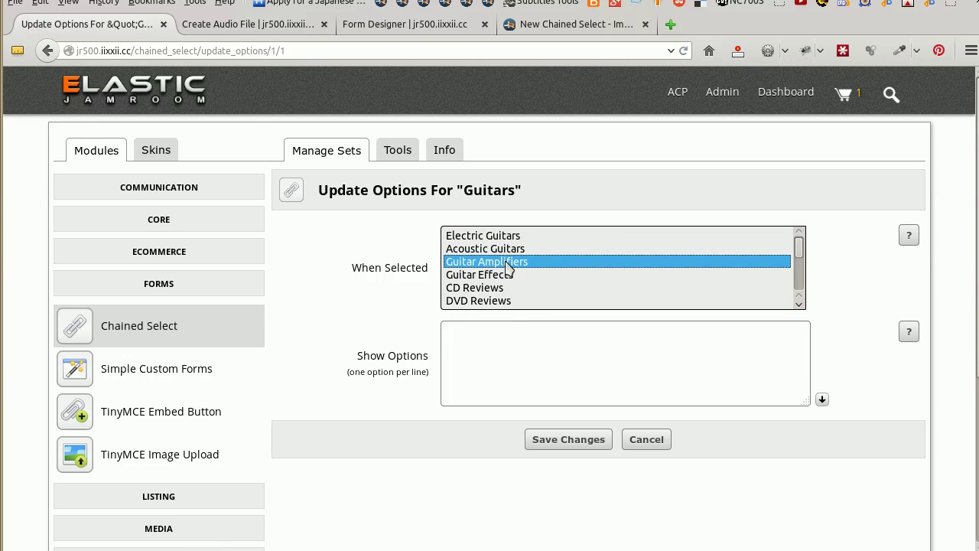
click(457, 349)
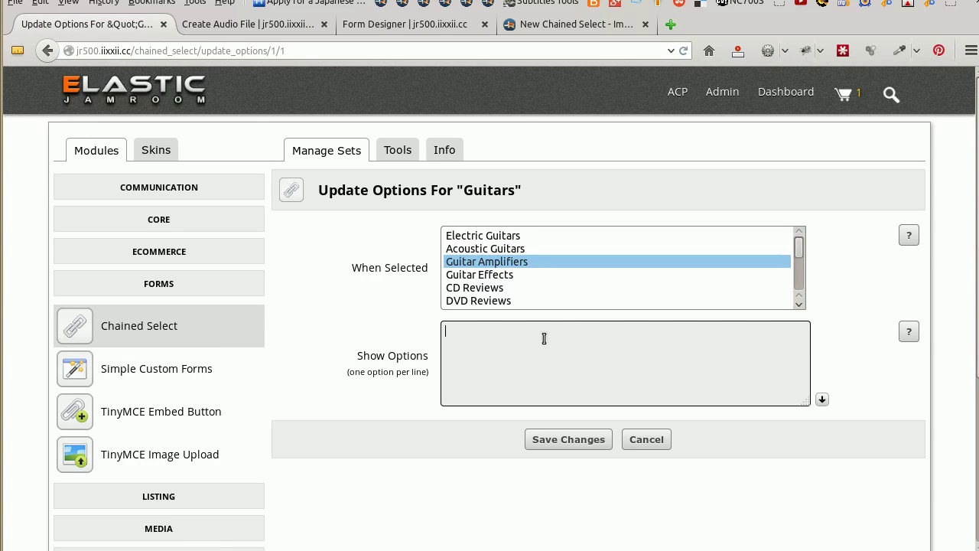
click(498, 238)
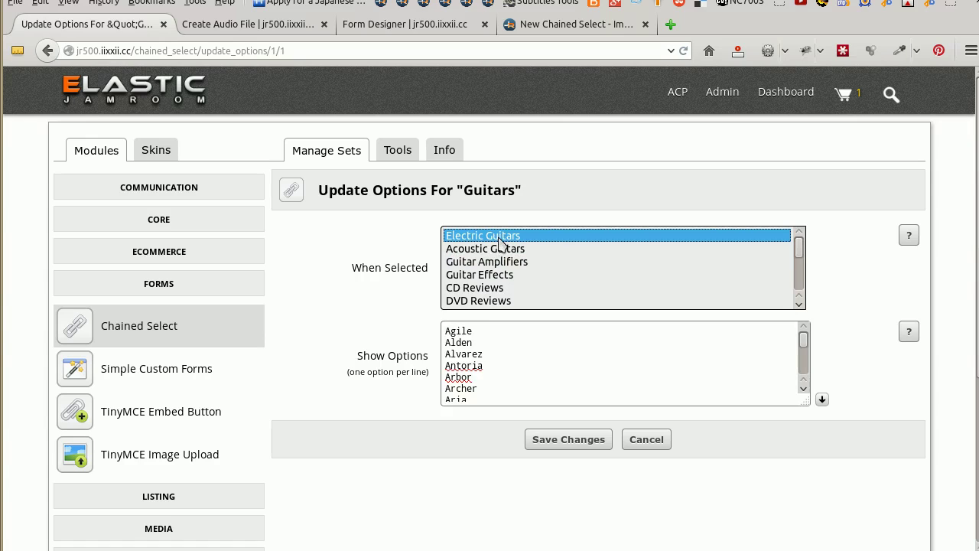
- Enter "guitar one" as the first second-level option shown for Acoustic Guitars
click(520, 250)
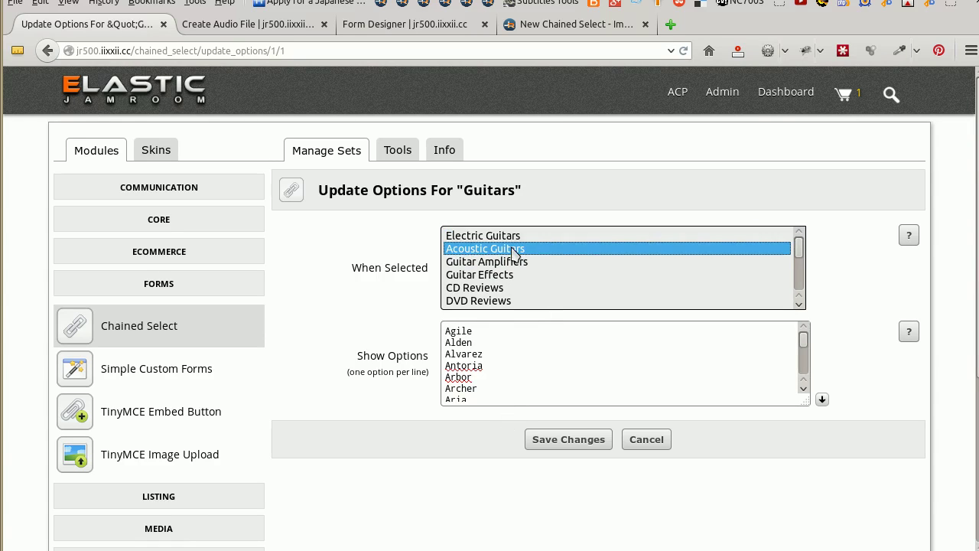
click(496, 333)
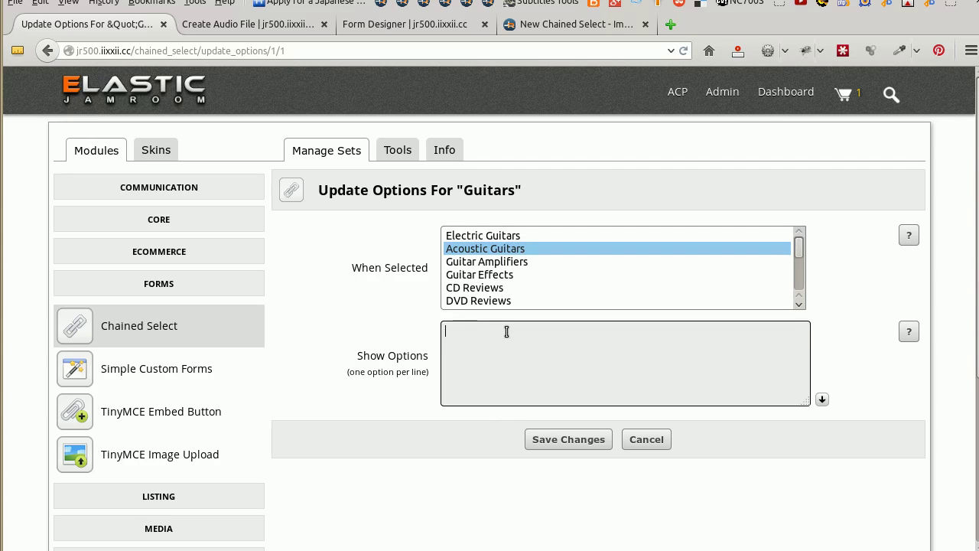
text(guitar one)
key(Tab)
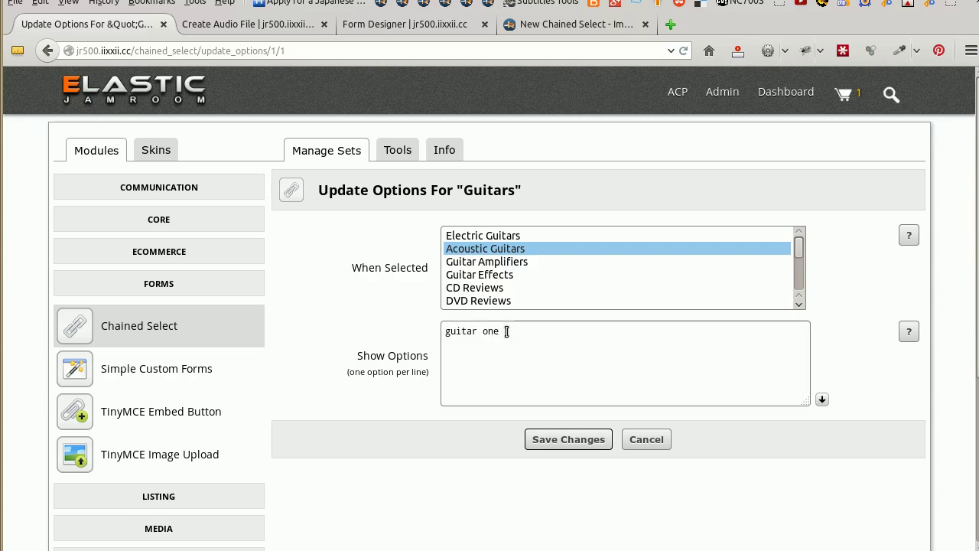
- Add "guitar two", "guitar three" and "guitar four" on separate lines to the Acoustic Guitars options and save the changes
click(513, 341)
key(ctrl+a)
key(ctrl+c)
key(End)
key(Return)
key(ctrl+v)
key(Return)
key(ctrl+v)
key(Return)
key(ctrl+v)
click(513, 341)
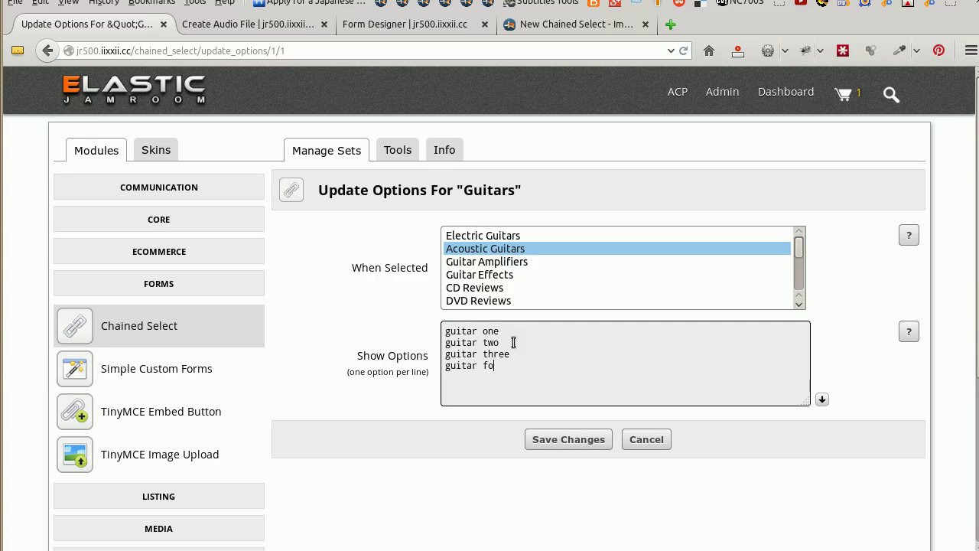
click(560, 442)
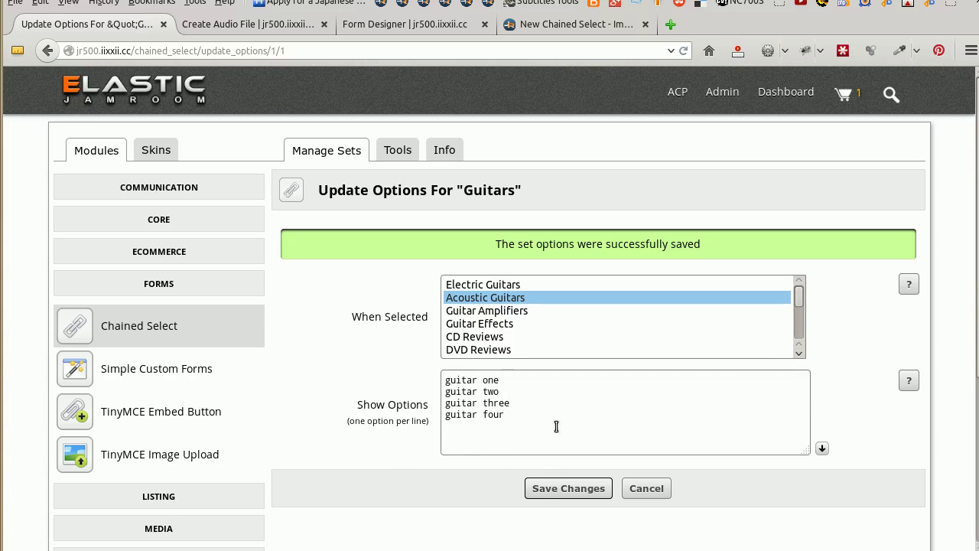
- Review the saved second-level options, reopen them to check each category from Electric Guitars to DVD Reviews, and return to the set list
click(514, 286)
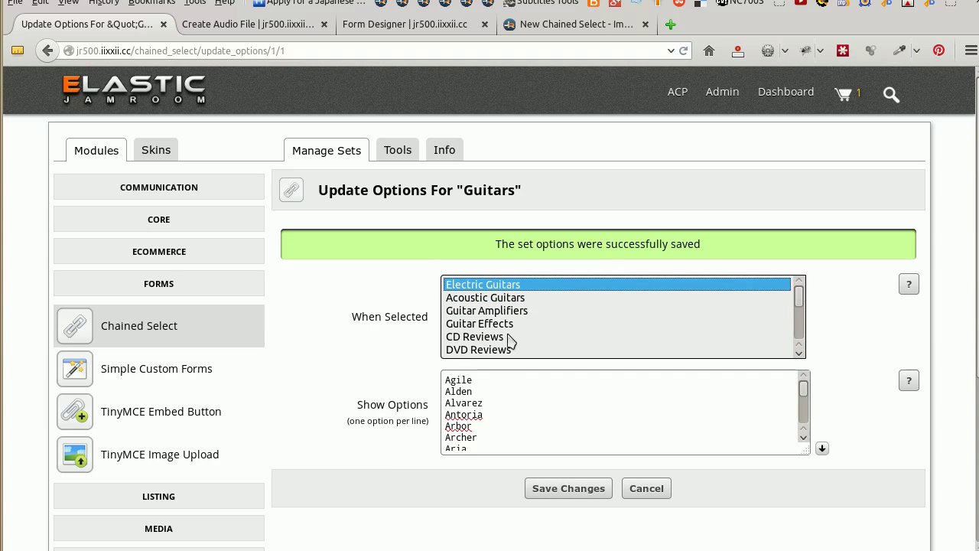
click(493, 298)
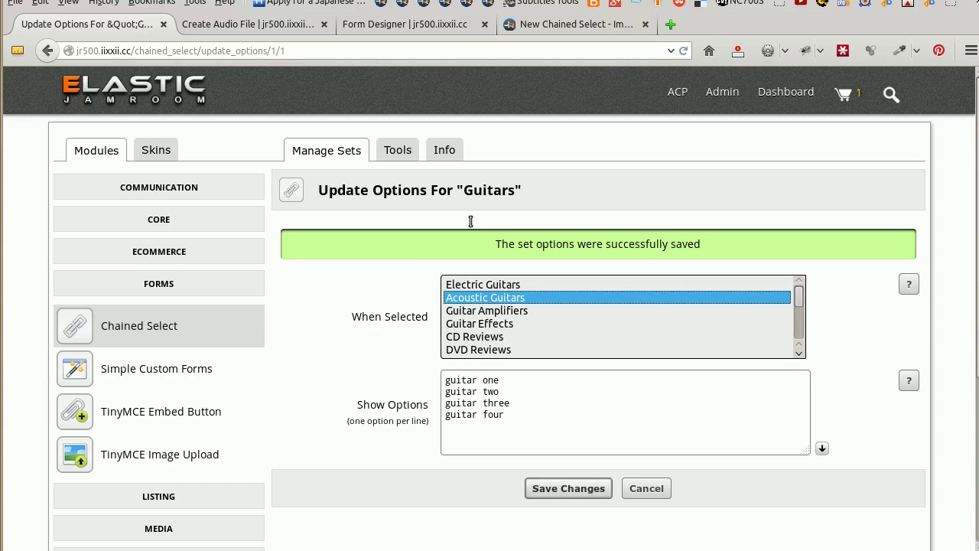
click(338, 153)
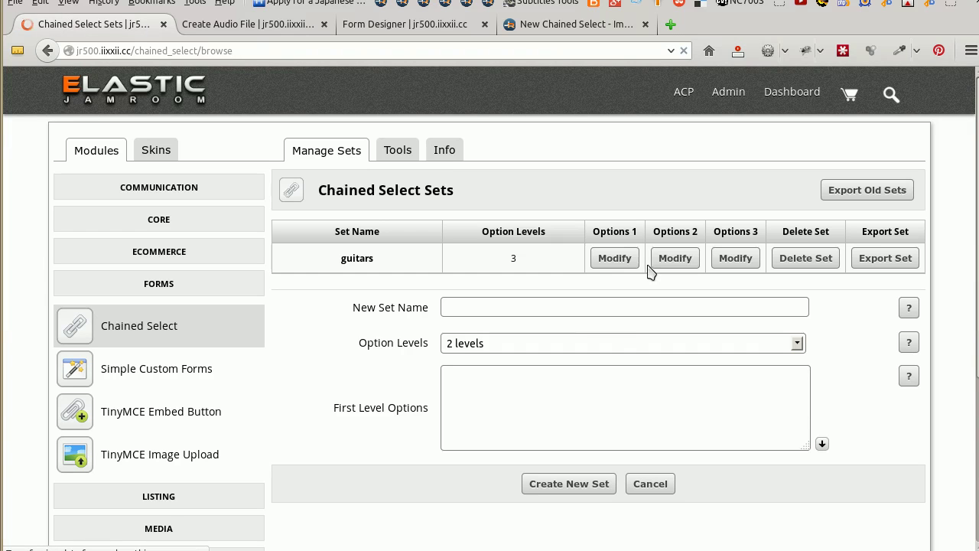
click(673, 260)
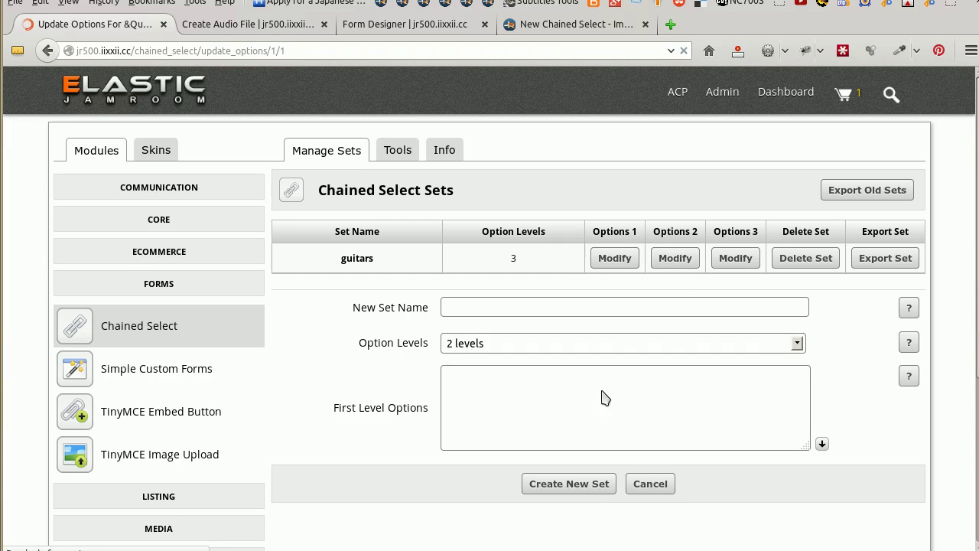
click(503, 238)
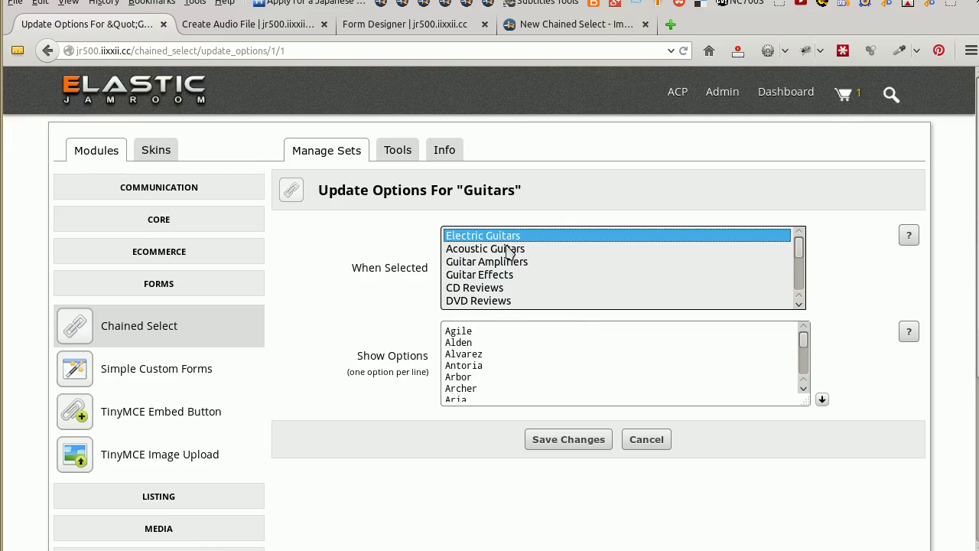
click(512, 250)
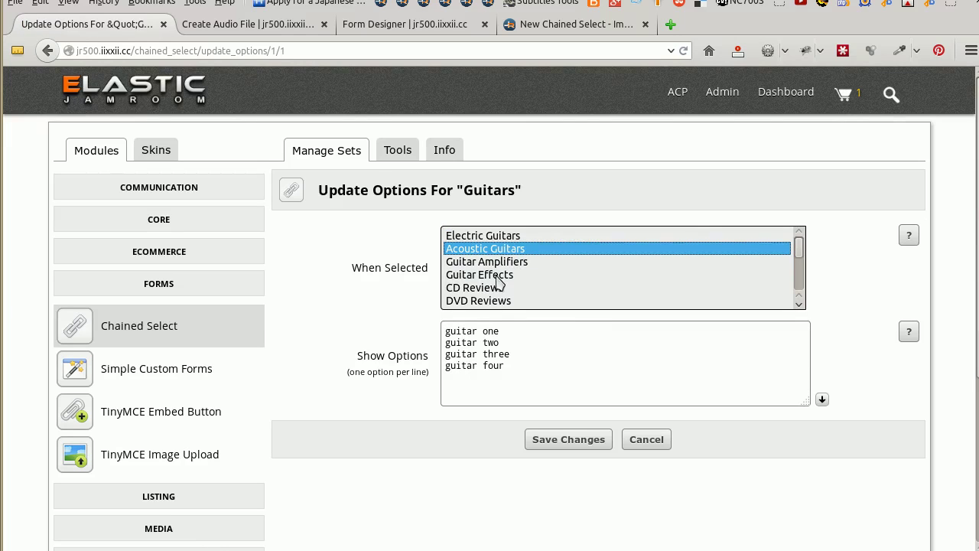
click(498, 264)
click(493, 277)
click(487, 289)
click(490, 301)
click(325, 157)
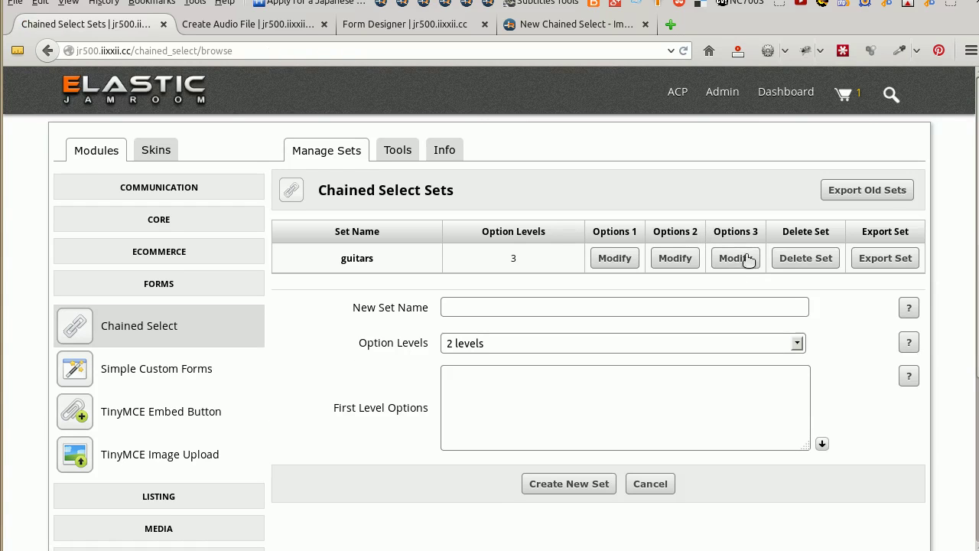
- Open the guitars set's third-level options and examine the Electric Guitars and Acoustic Guitars combinations available for selection
click(748, 260)
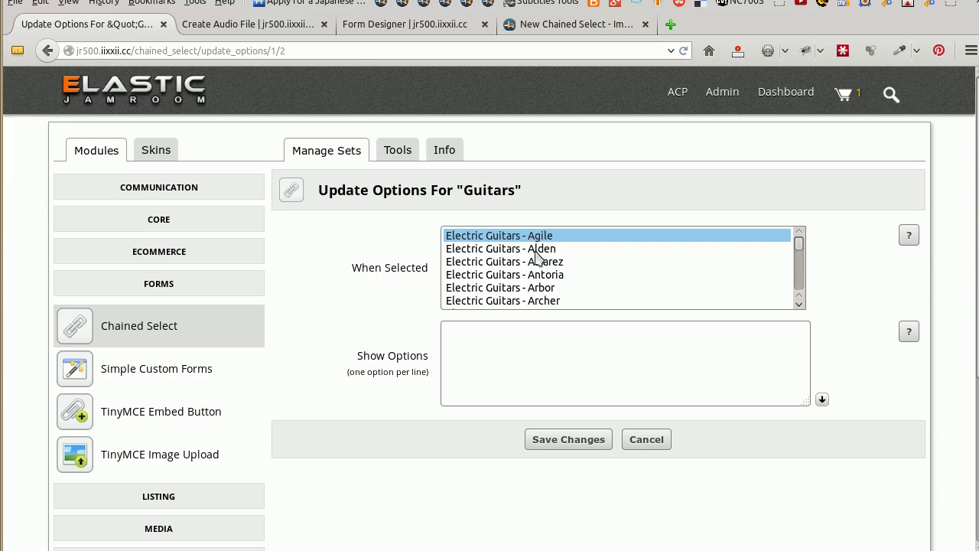
scroll(538, 260, down, 7)
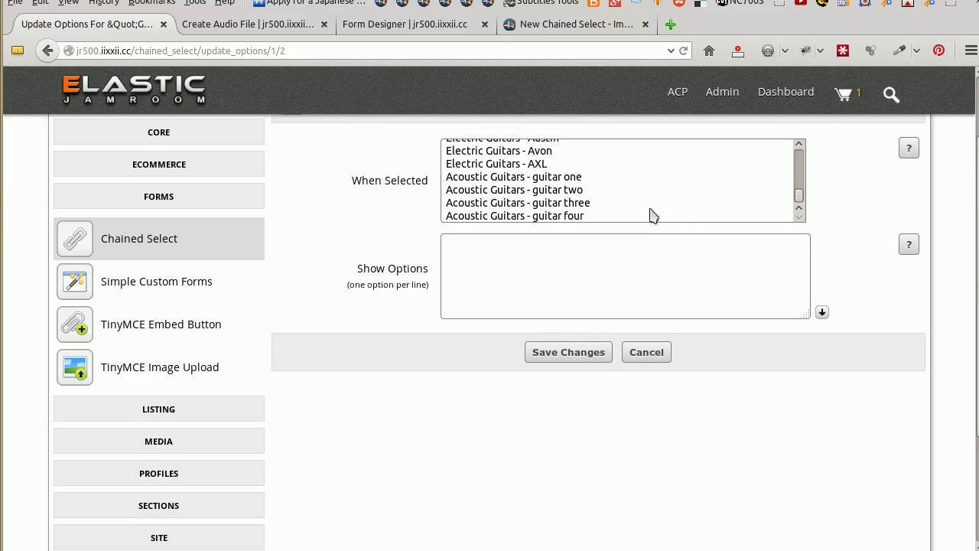
scroll(676, 213, up, 5)
scroll(676, 212, down, 5)
click(543, 182)
drag(563, 192, 564, 219)
scroll(704, 197, up, 10)
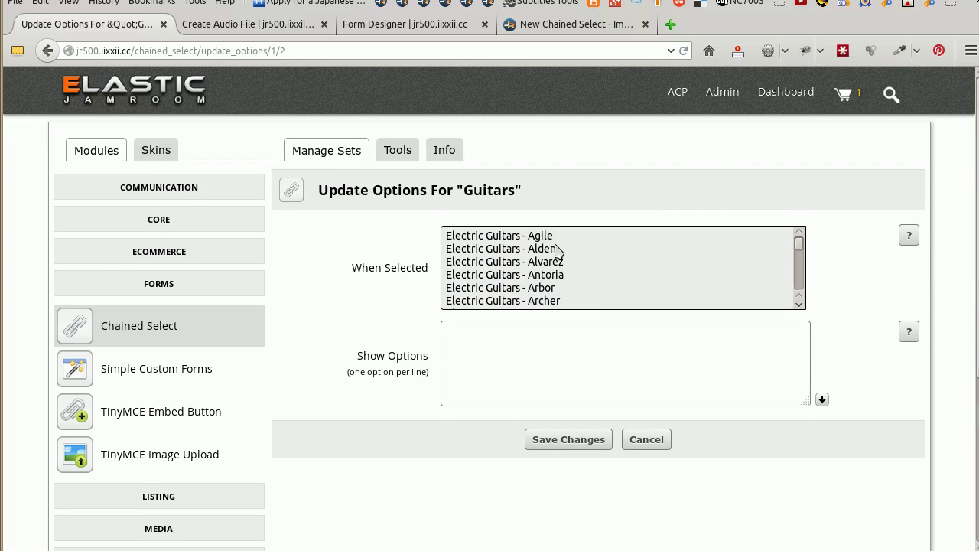
click(545, 240)
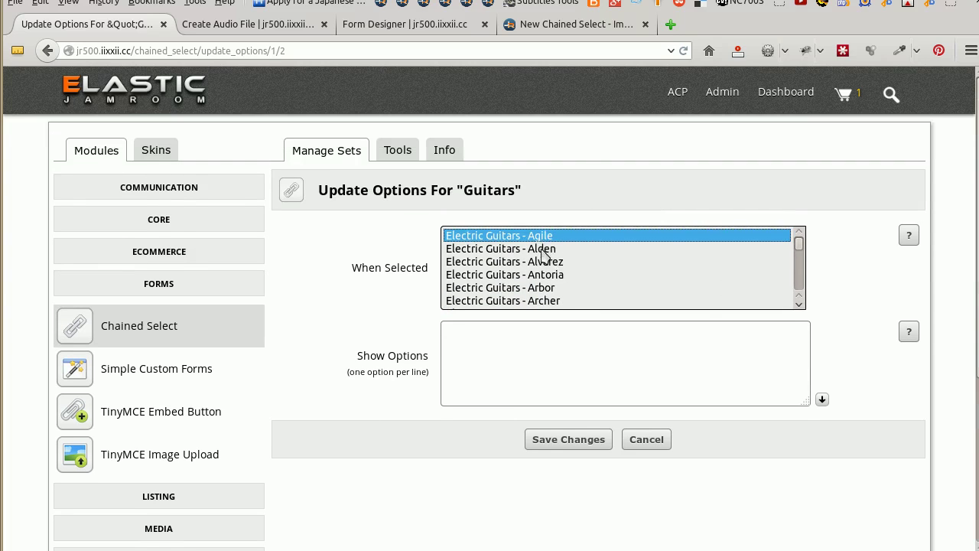
click(542, 250)
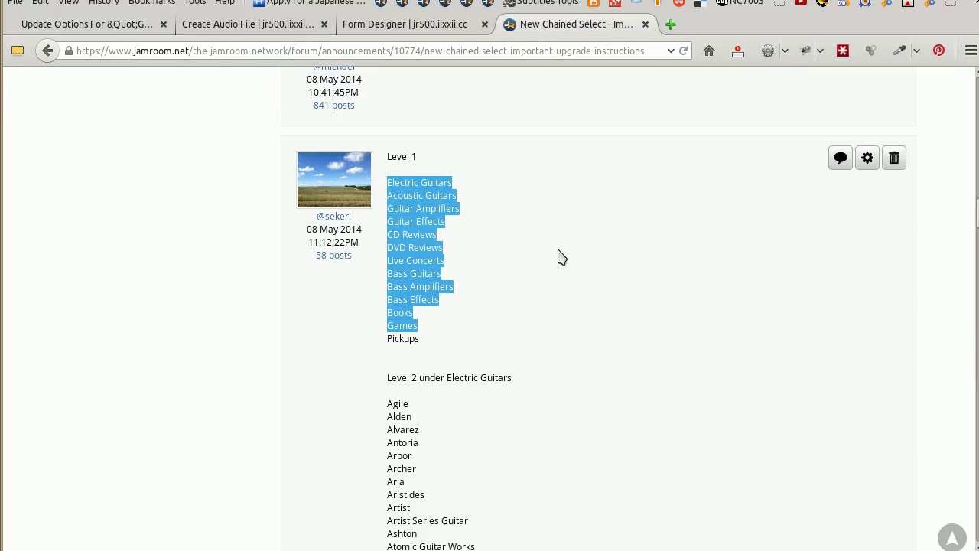
- Copy the entries "Test 1" and "Test 2" under "Level 3 under Agile" in the forum post and return to the third-level options
scroll(586, 275, down, 20)
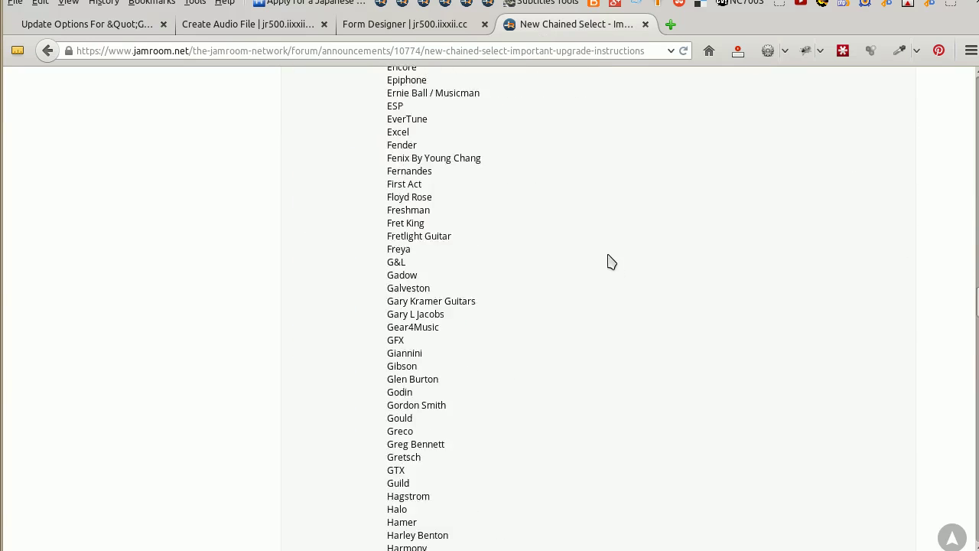
scroll(612, 261, down, 20)
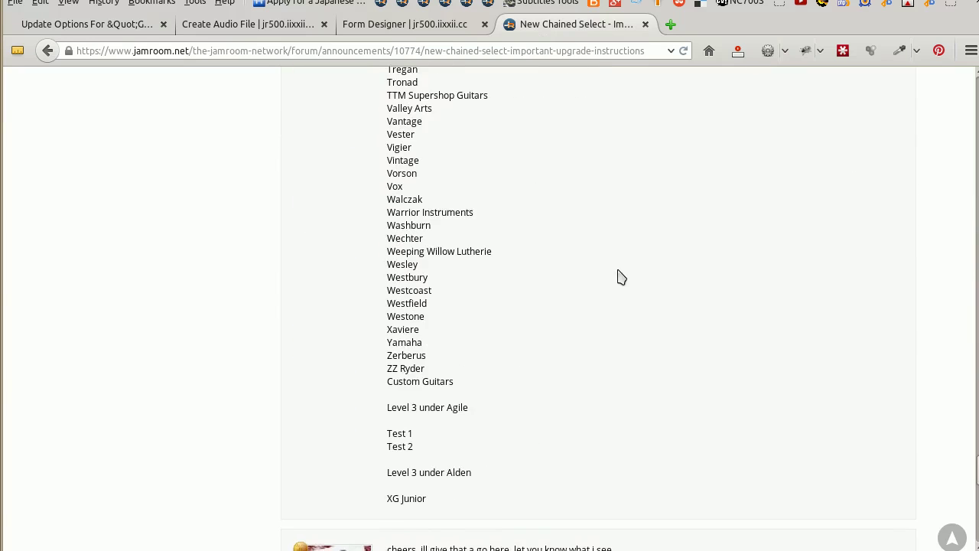
scroll(604, 274, down, 6)
triple_click(403, 175)
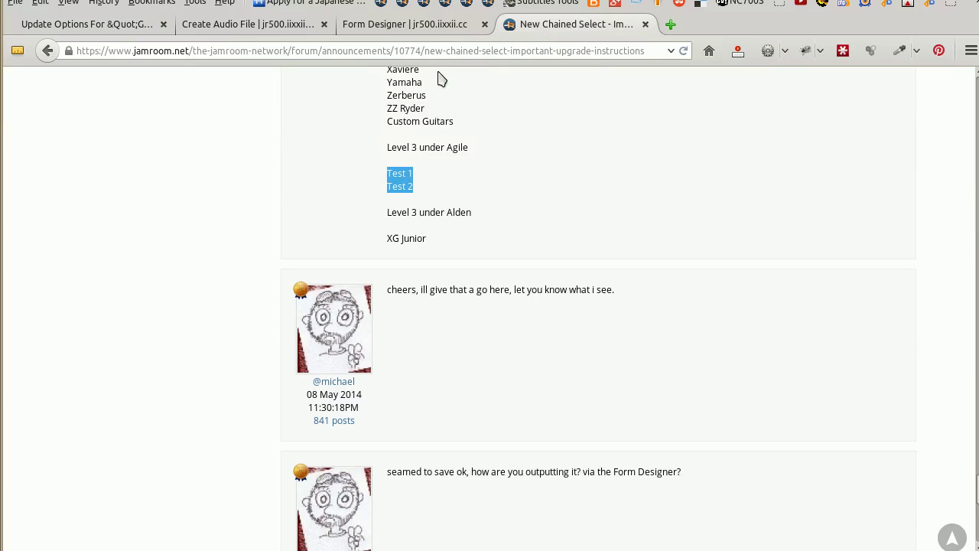
click(421, 29)
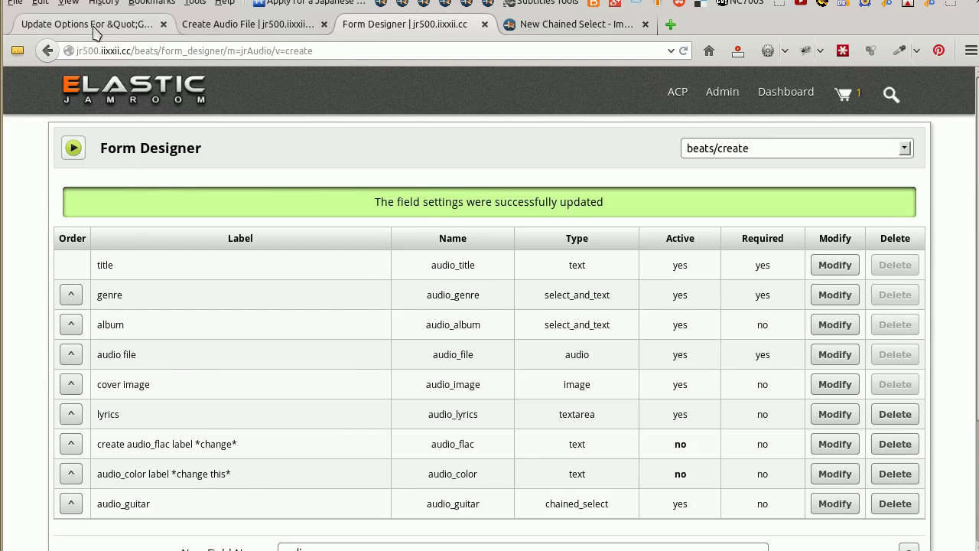
click(94, 29)
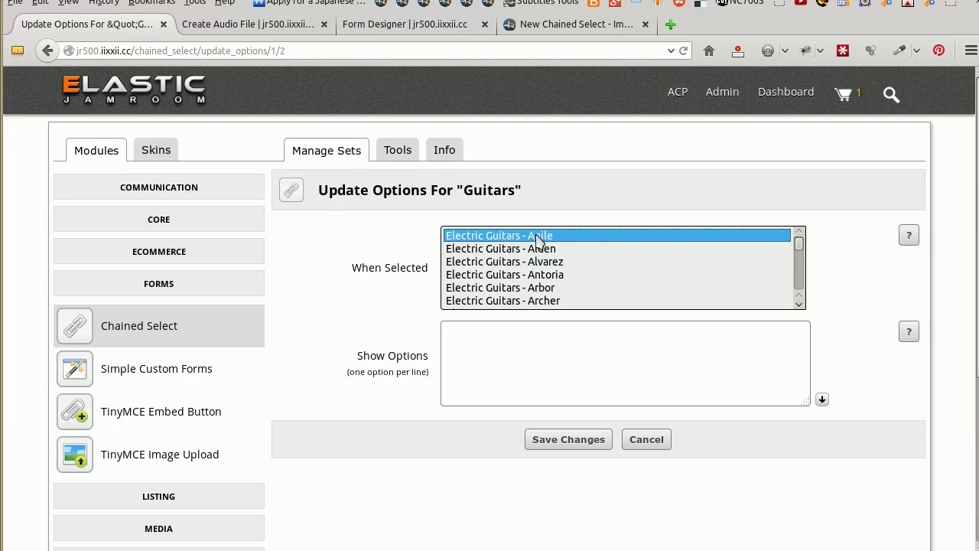
- Try to enter "Test 1" and "Test 2" as the options shown for Electric Guitars - Agile before switching to Alden
click(516, 330)
key(ctrl+v)
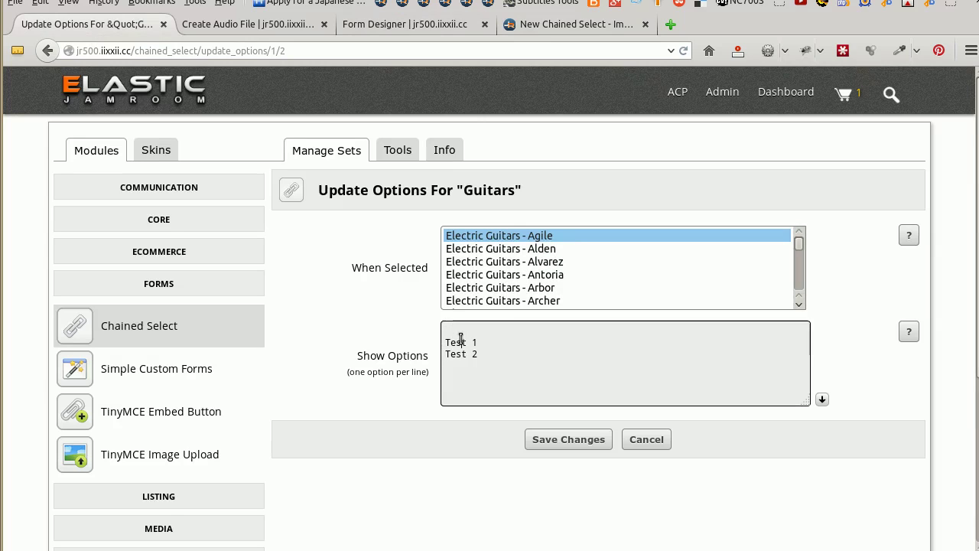
key(Delete)
click(546, 252)
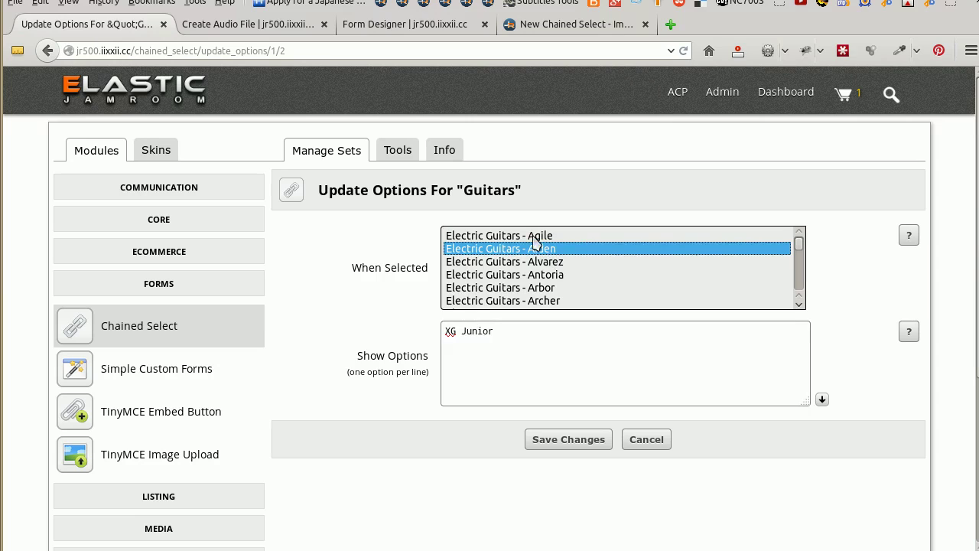
- Enter "Test 1" and "Test 2" as the options shown for Electric Guitars - Agile and save the changes
click(534, 238)
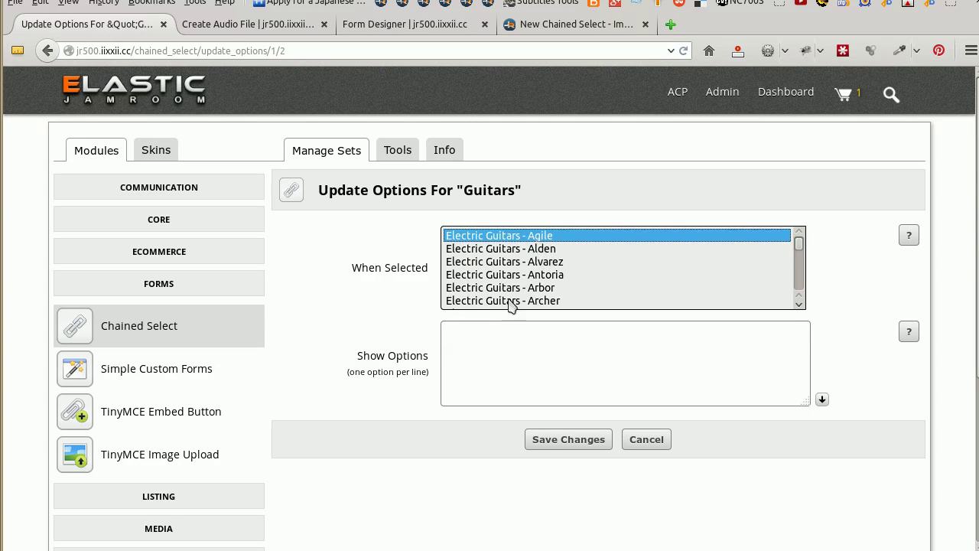
click(480, 333)
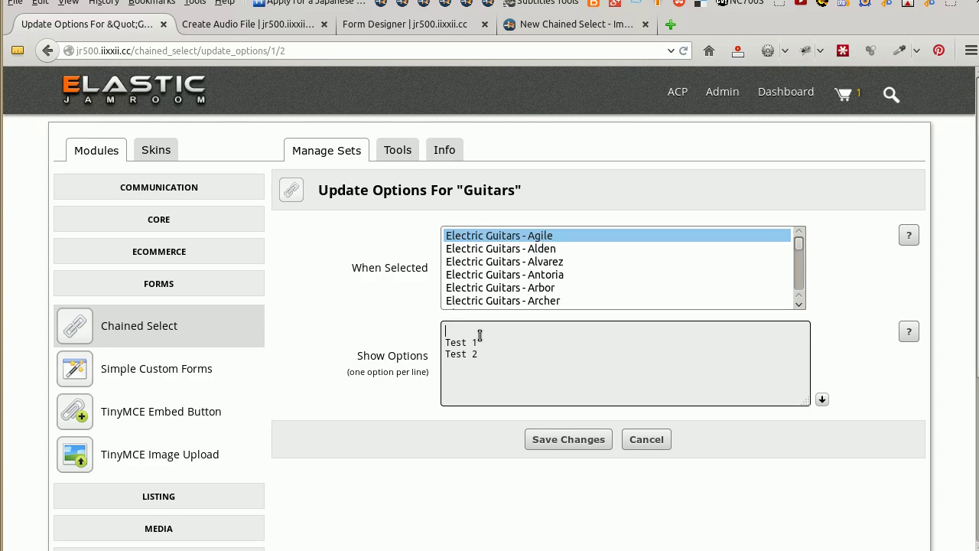
click(565, 438)
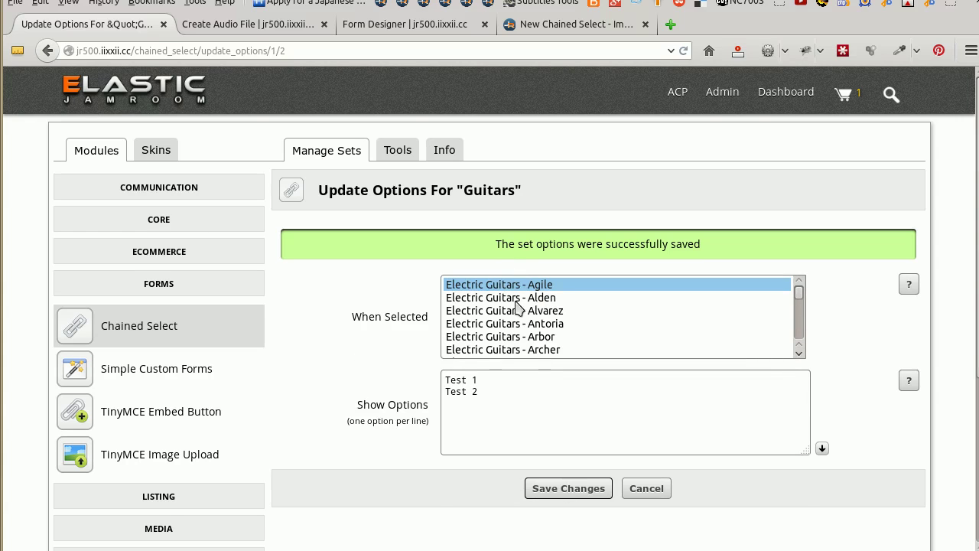
- Compare the third-level options shown for Agile, Alden and Alvarez, and return to the set list to check the set's name
click(516, 300)
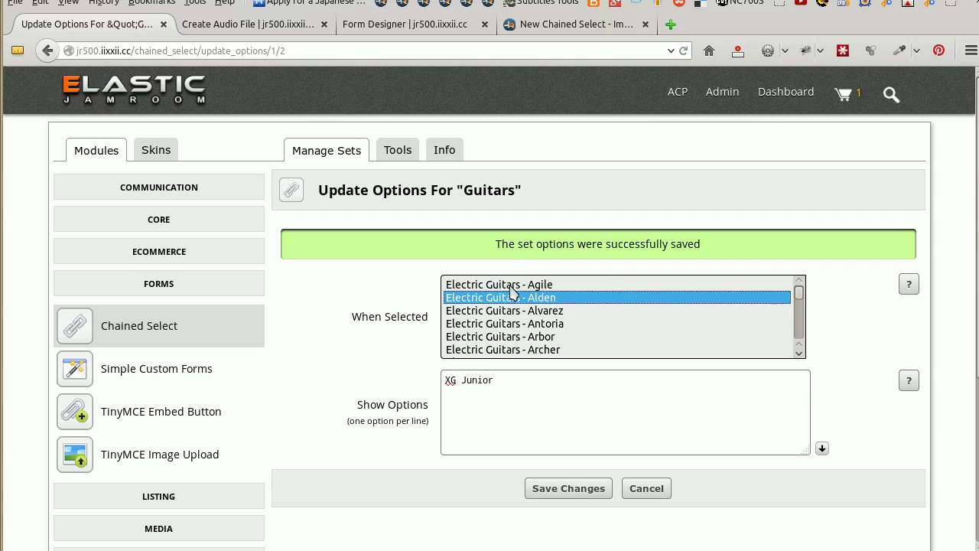
click(511, 284)
click(510, 297)
click(510, 287)
click(511, 298)
click(514, 310)
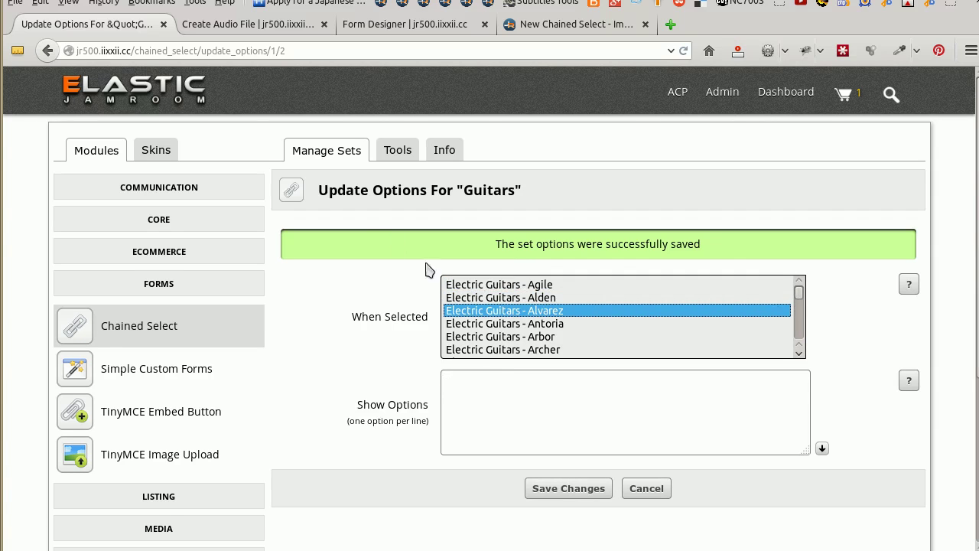
click(337, 332)
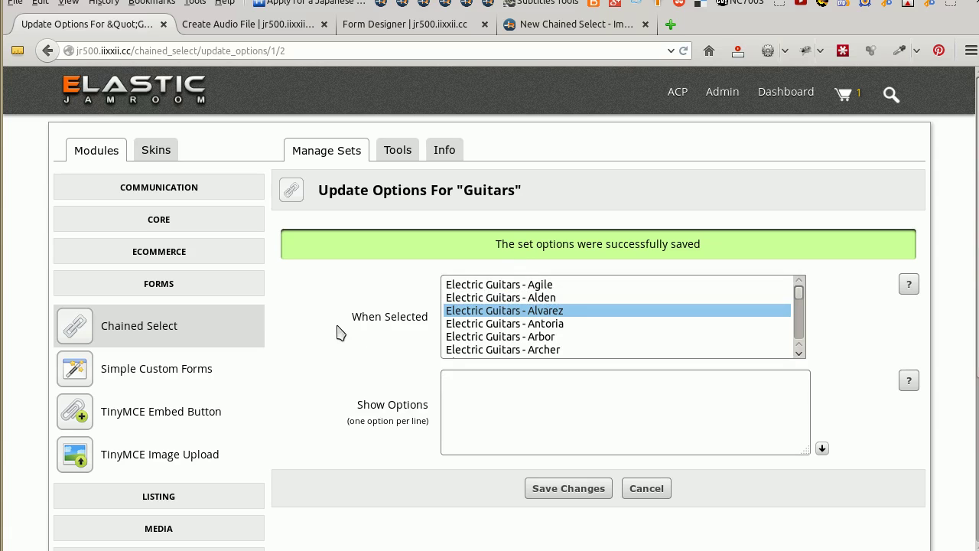
click(345, 159)
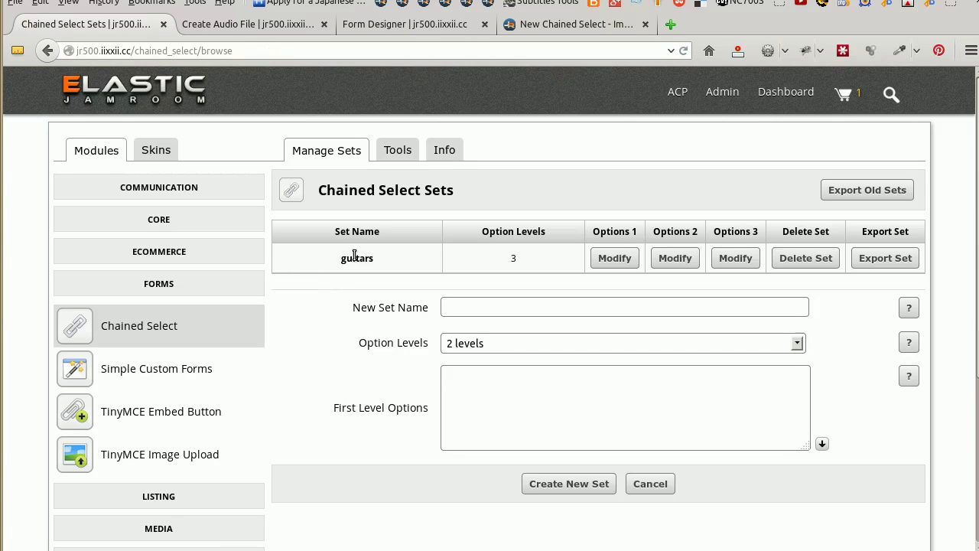
double_click(354, 258)
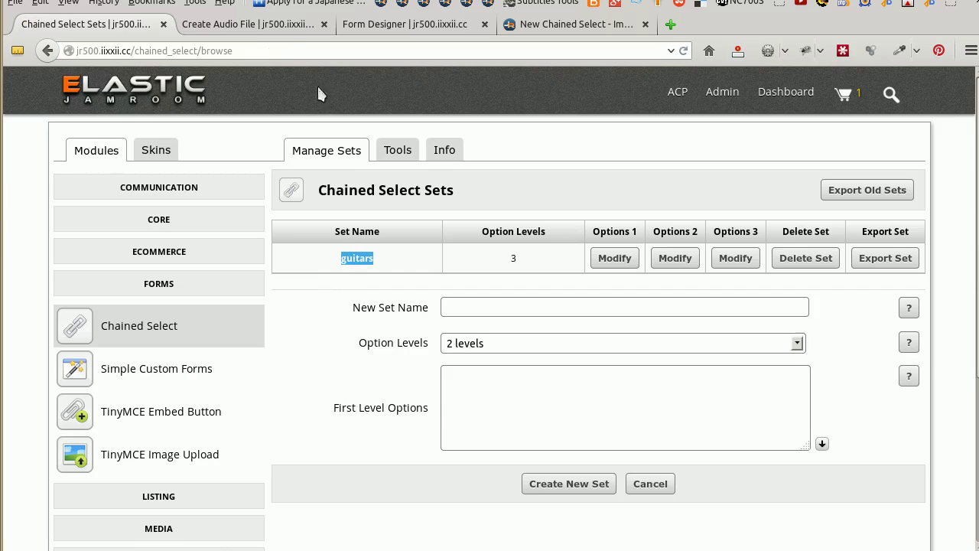
- Examine the Audio_guitar field with its three chained lists on the audio creation form and compare it with the form designer
click(265, 31)
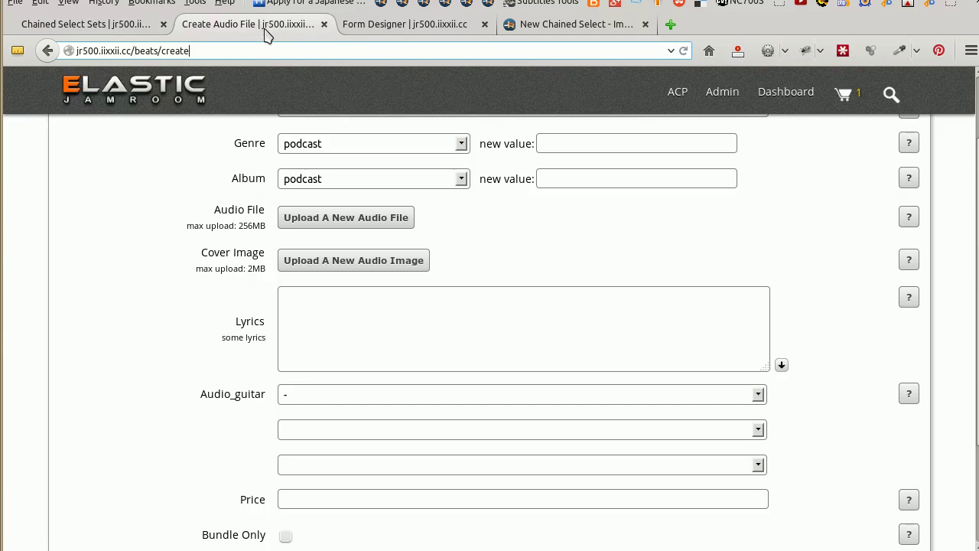
scroll(238, 291, up, 2)
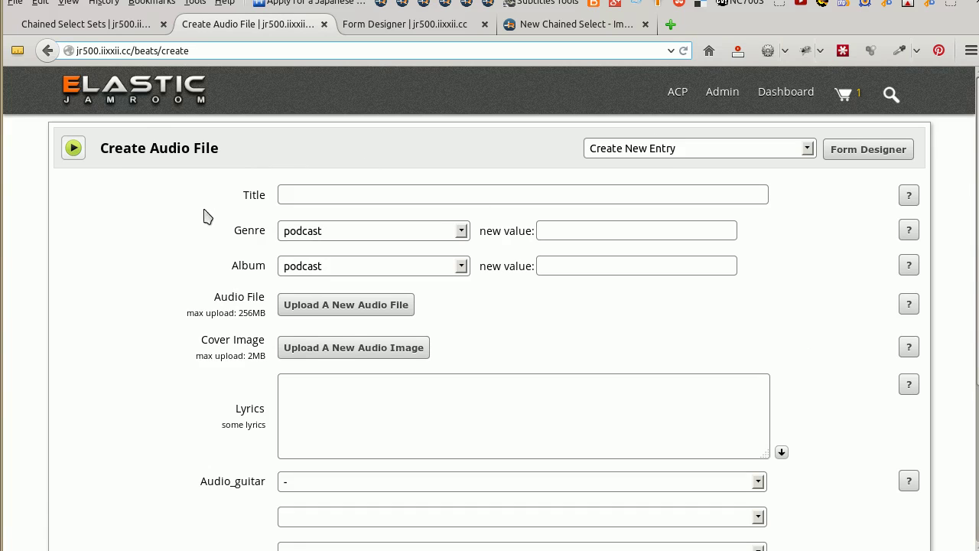
scroll(202, 217, down, 2)
scroll(234, 201, up, 2)
scroll(230, 223, down, 1)
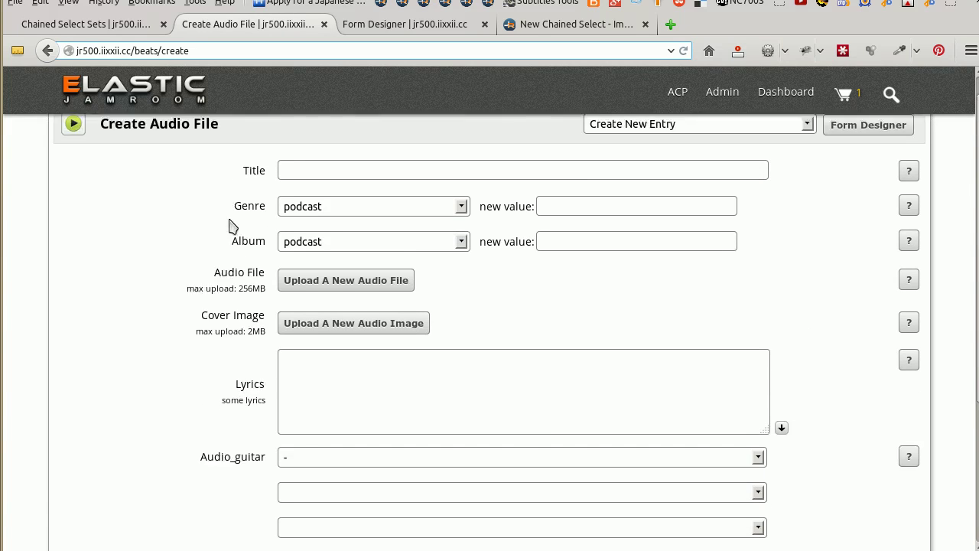
scroll(225, 233, down, 5)
double_click(233, 256)
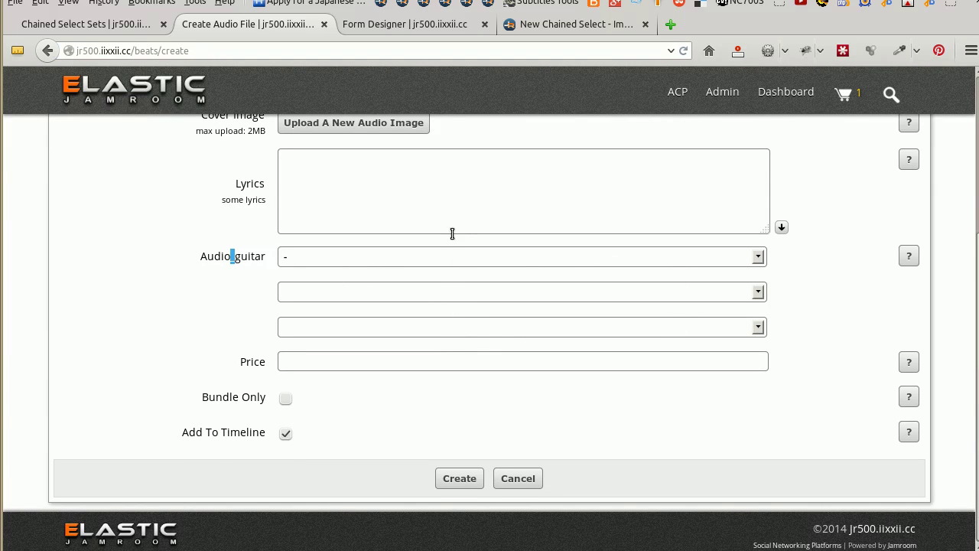
click(392, 28)
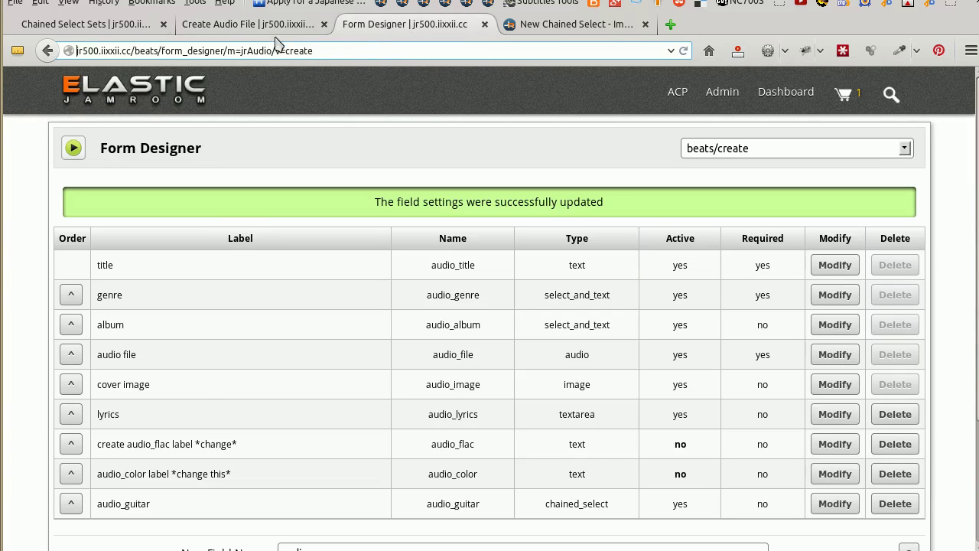
click(252, 24)
scroll(535, 191, up, 2)
scroll(474, 126, up, 2)
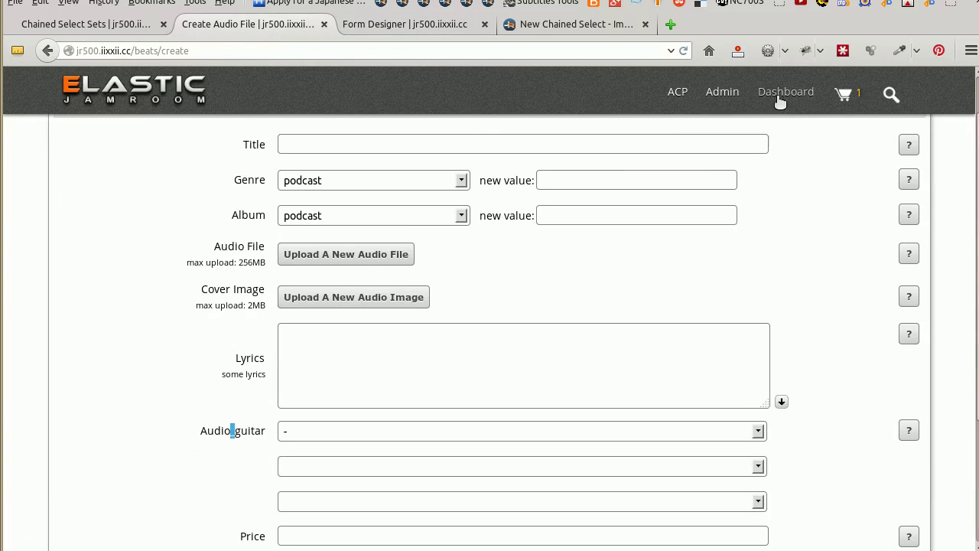
- From the Admin profile's Audio section, start a new audio file entry and open the form designer for that form
mouse_move(722, 92)
click(709, 116)
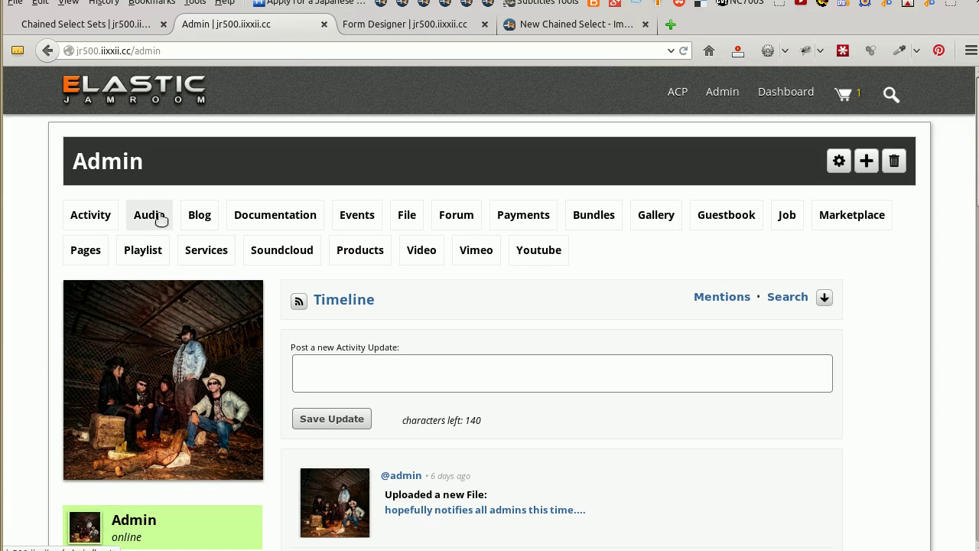
click(159, 217)
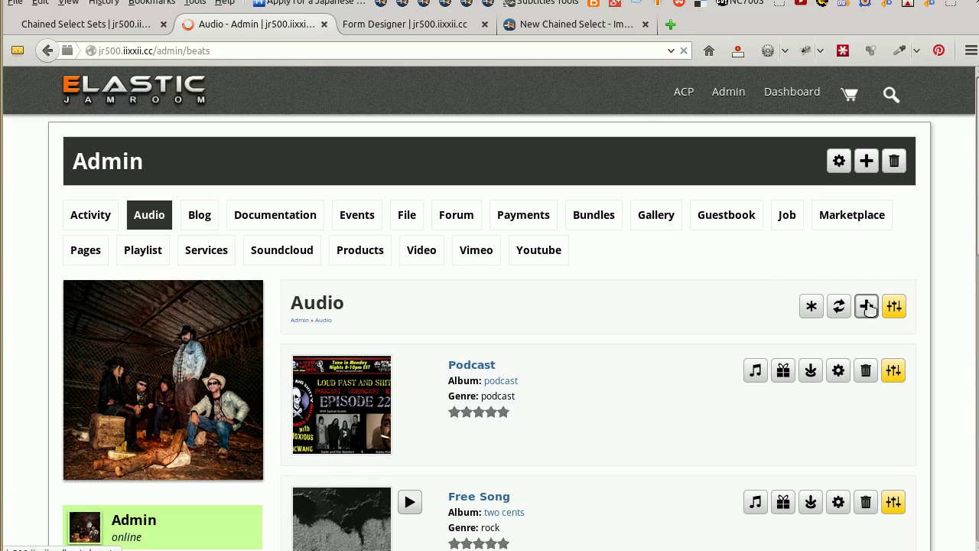
click(866, 306)
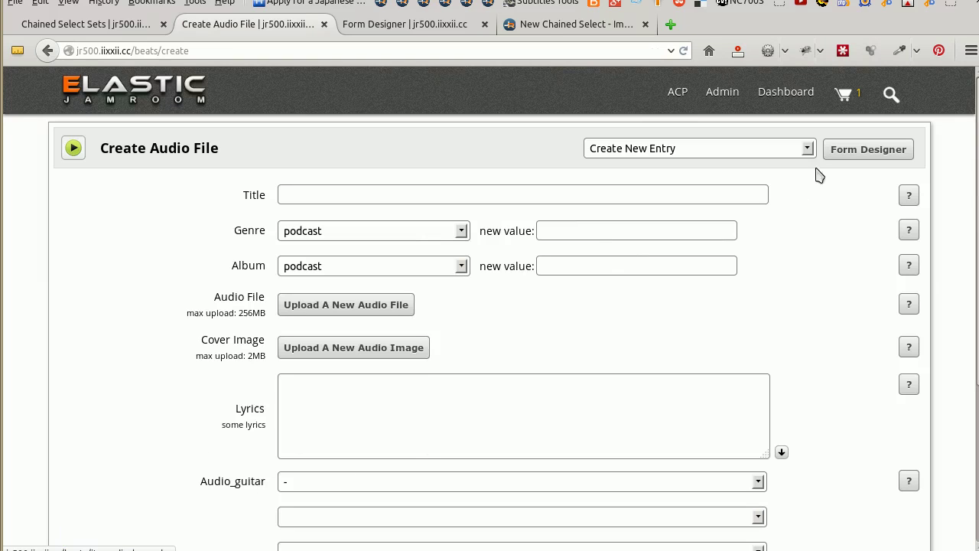
click(868, 150)
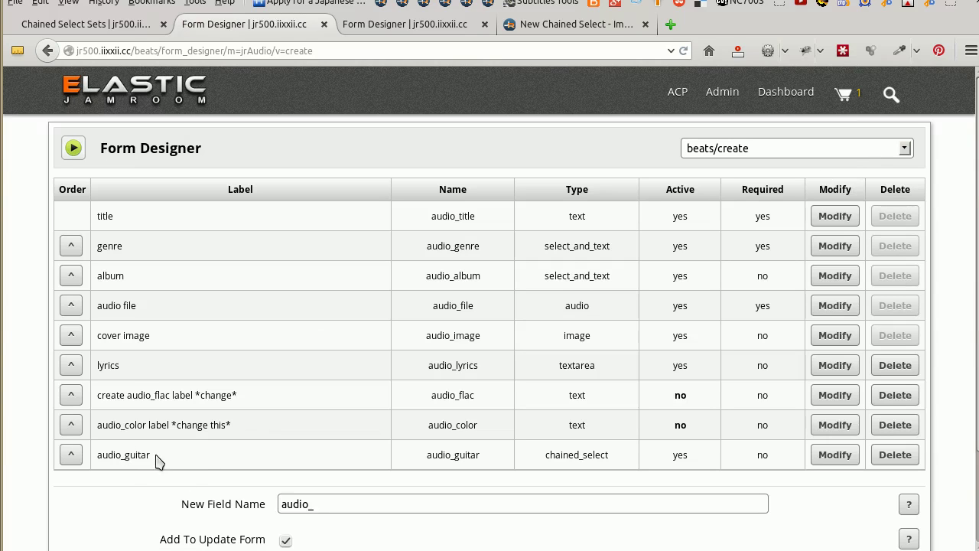
- Open the audio_guitar field's settings for modification and choose chained_select as its type
drag(128, 455, 197, 457)
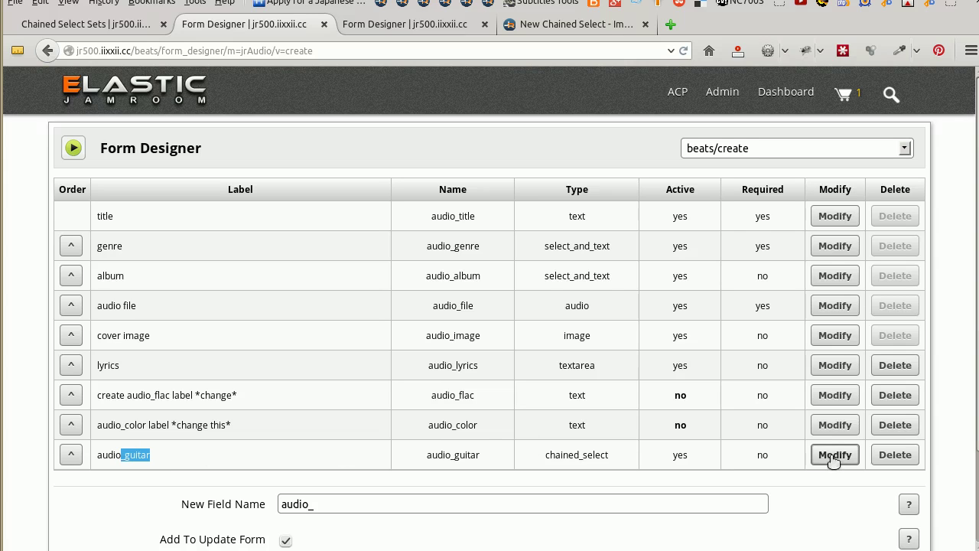
click(366, 501)
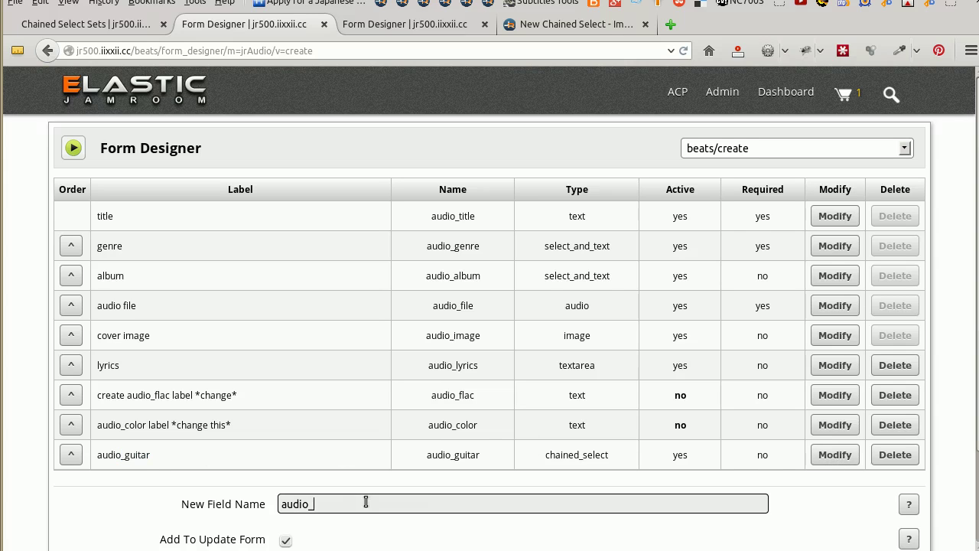
click(839, 456)
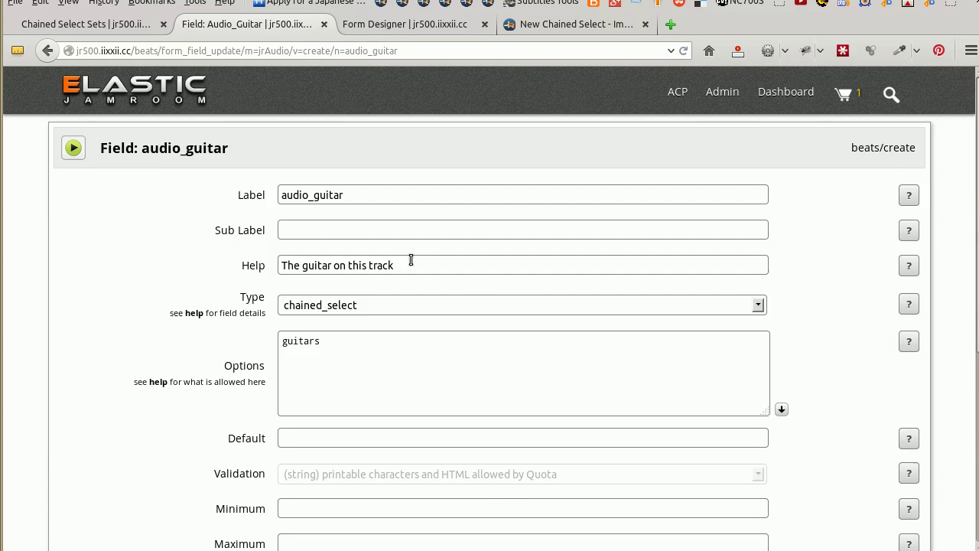
click(330, 306)
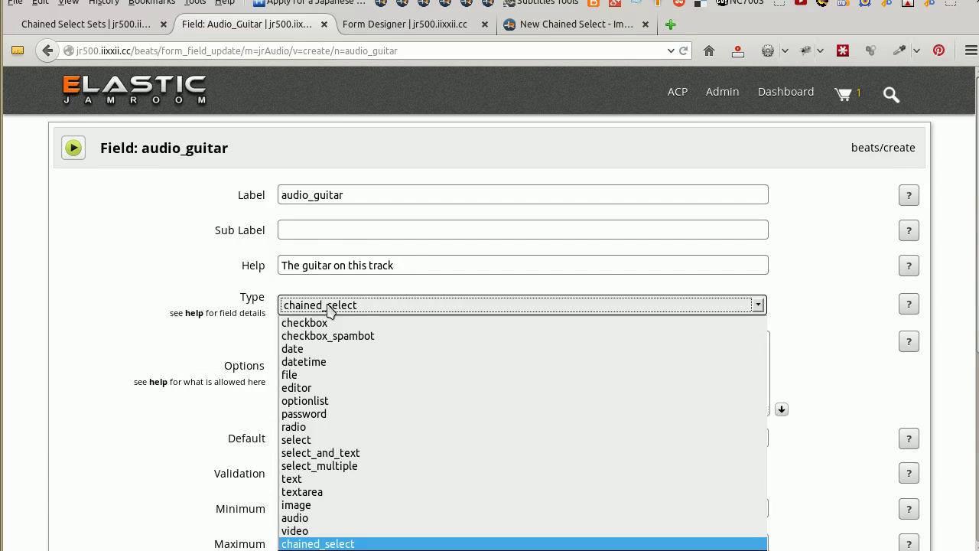
click(357, 542)
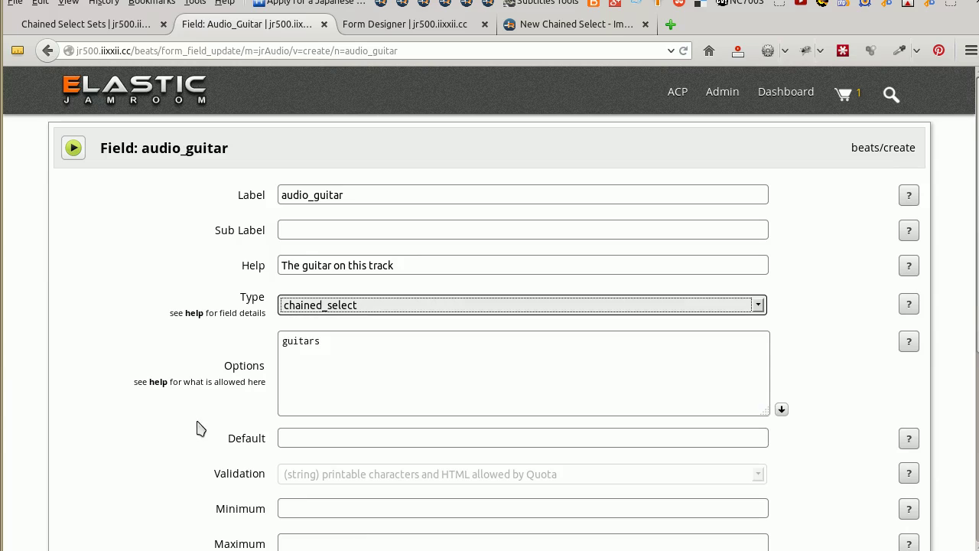
- Set the audio_guitar field's options to the set name guitars, copied from the Chained Select set list, and save the field changes
double_click(310, 341)
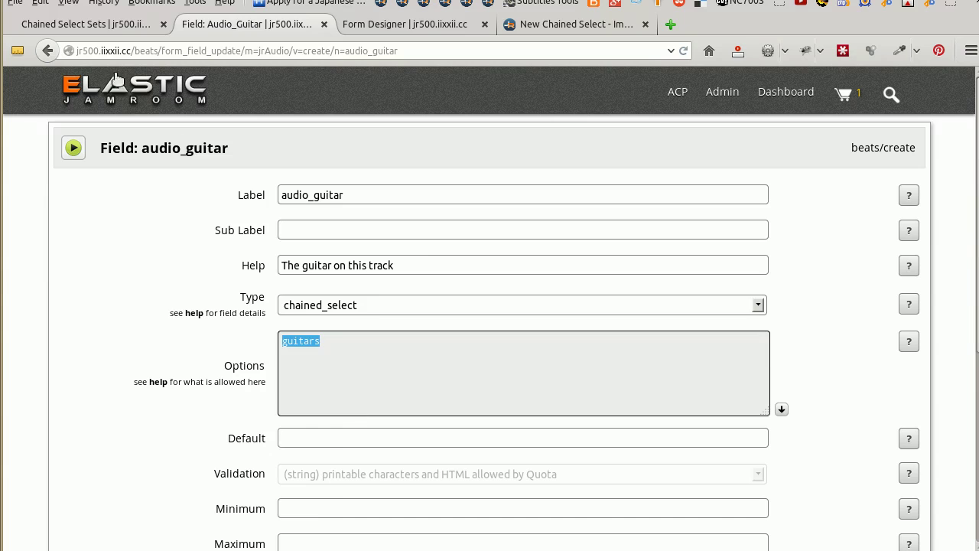
click(106, 31)
click(354, 264)
double_click(354, 258)
key(ctrl+c)
click(272, 27)
click(418, 27)
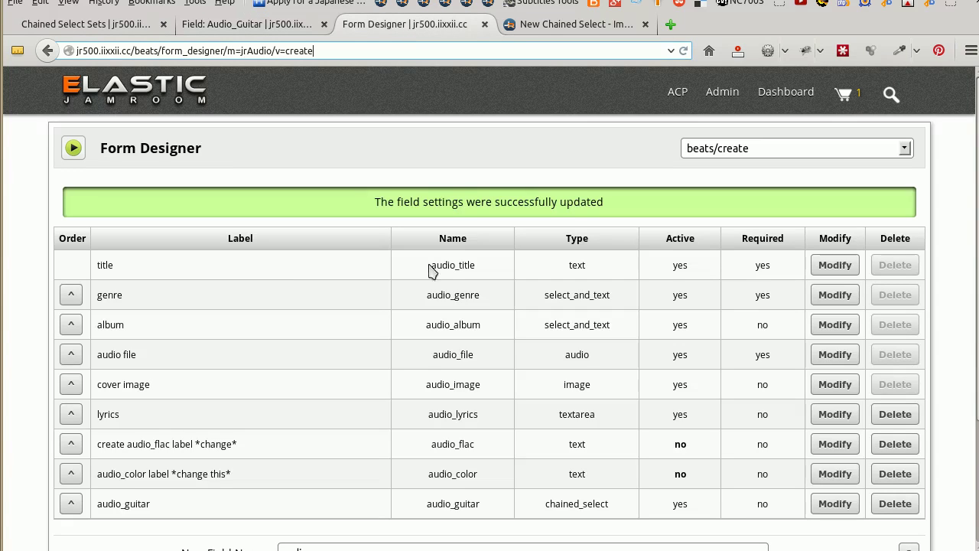
key(ctrl+Page_Up)
key(ctrl+v)
scroll(323, 368, down, 5)
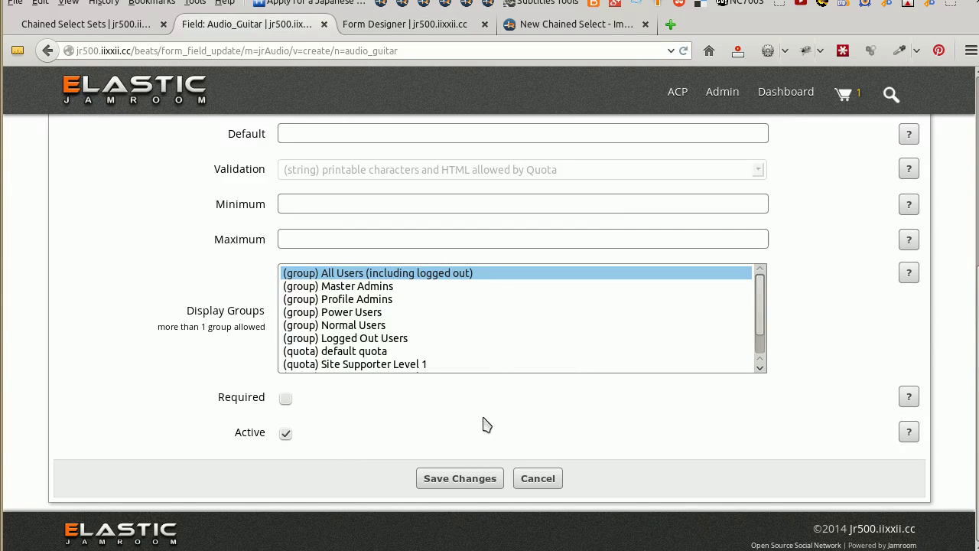
click(464, 480)
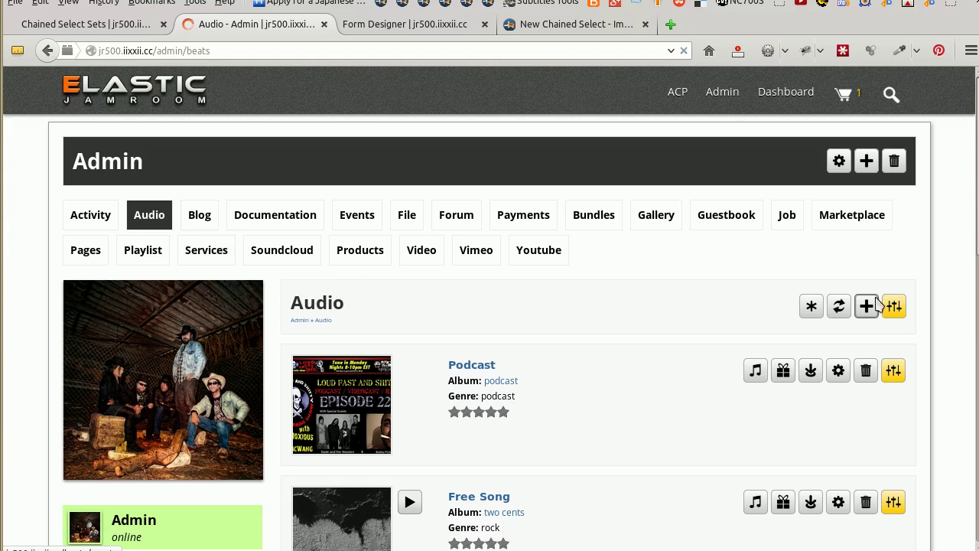
- Start a new audio file entry from the Admin profile's Audio section and choose Electric Guitars as the first Audio_guitar level
click(866, 306)
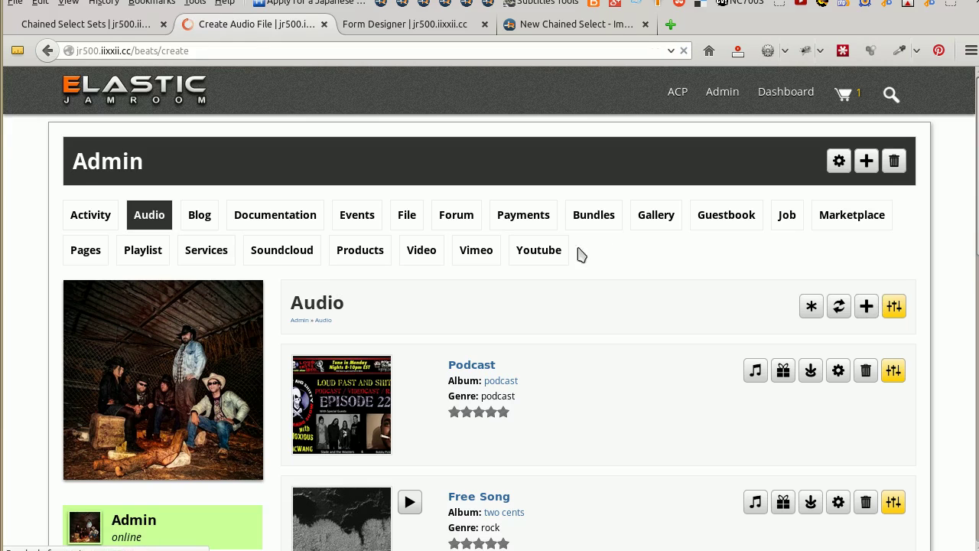
scroll(463, 271, down, 5)
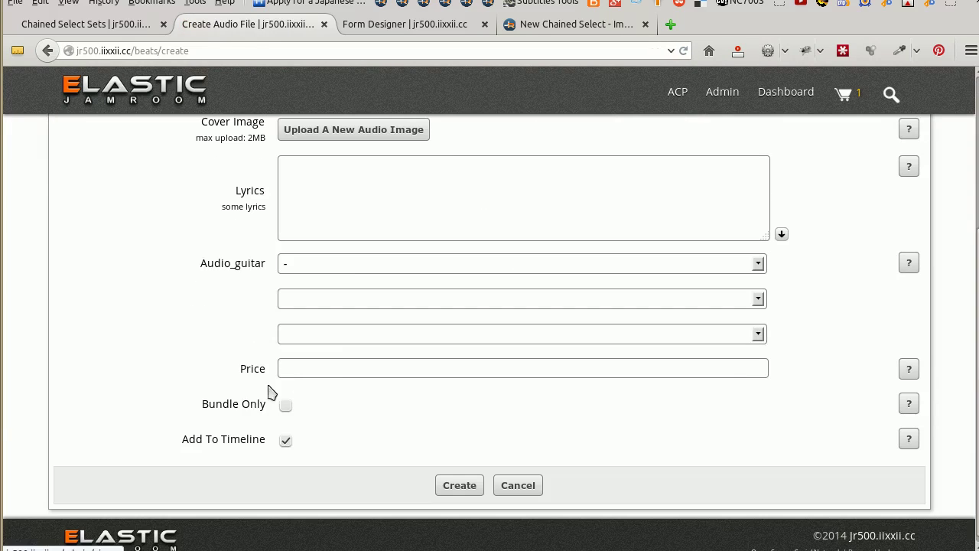
click(441, 269)
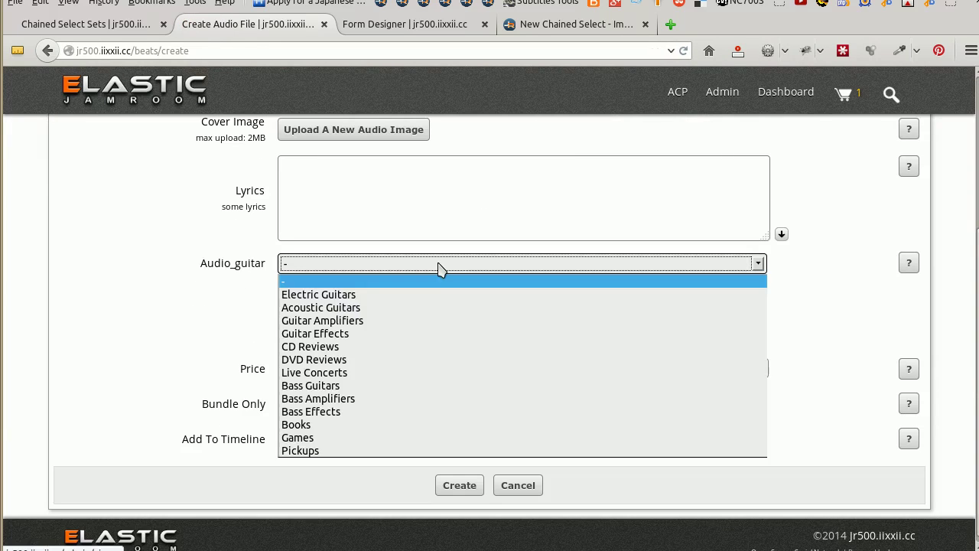
click(420, 297)
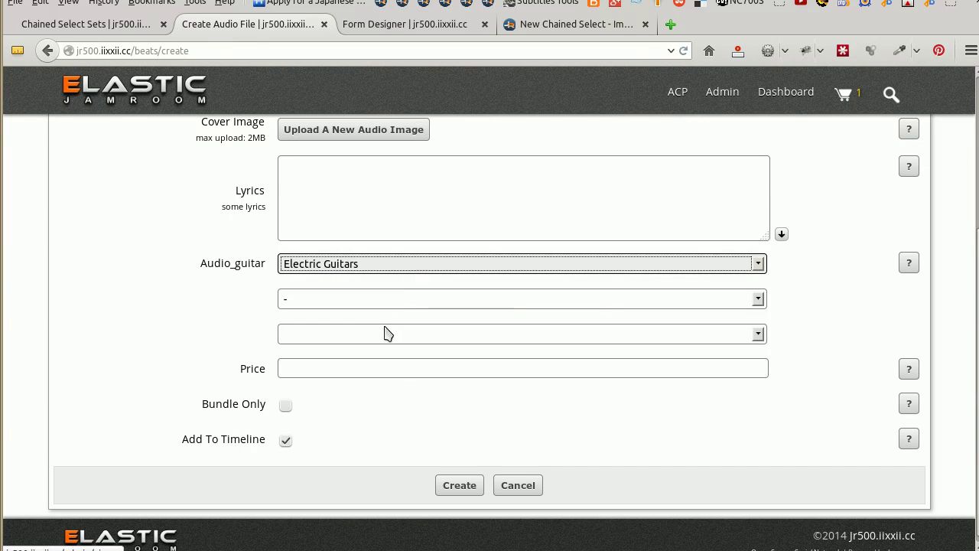
- Try Alvarez and Alden as the second Audio_guitar level, picking XG Junior as the third level under Alden
click(295, 306)
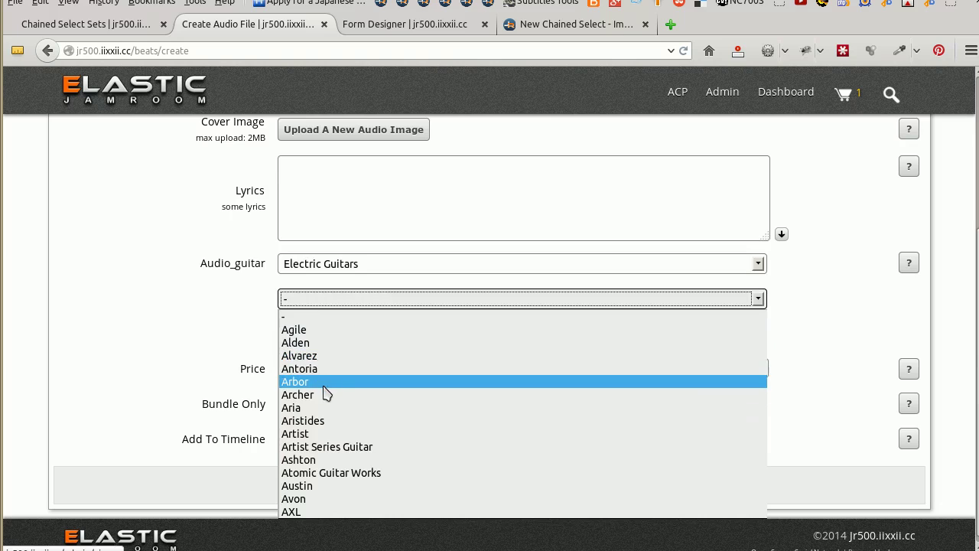
click(324, 356)
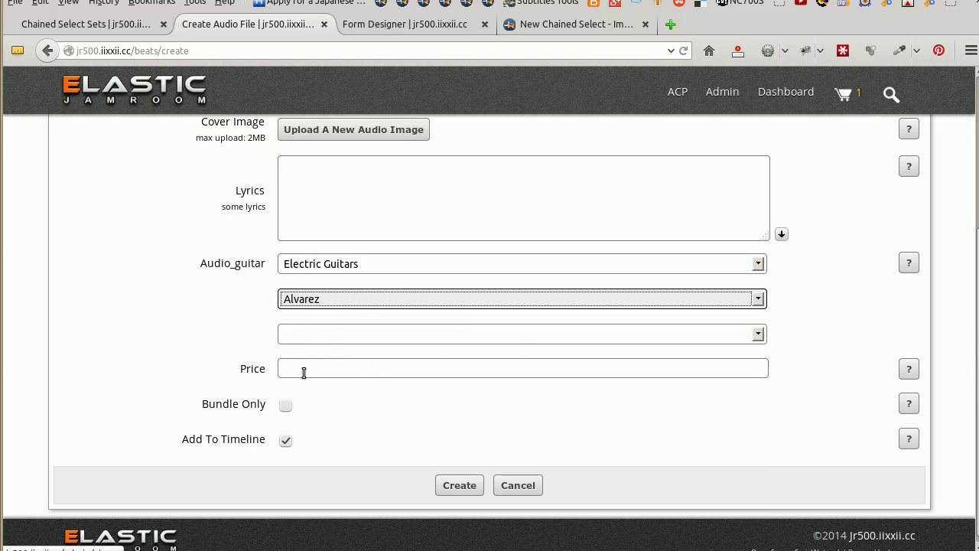
click(328, 301)
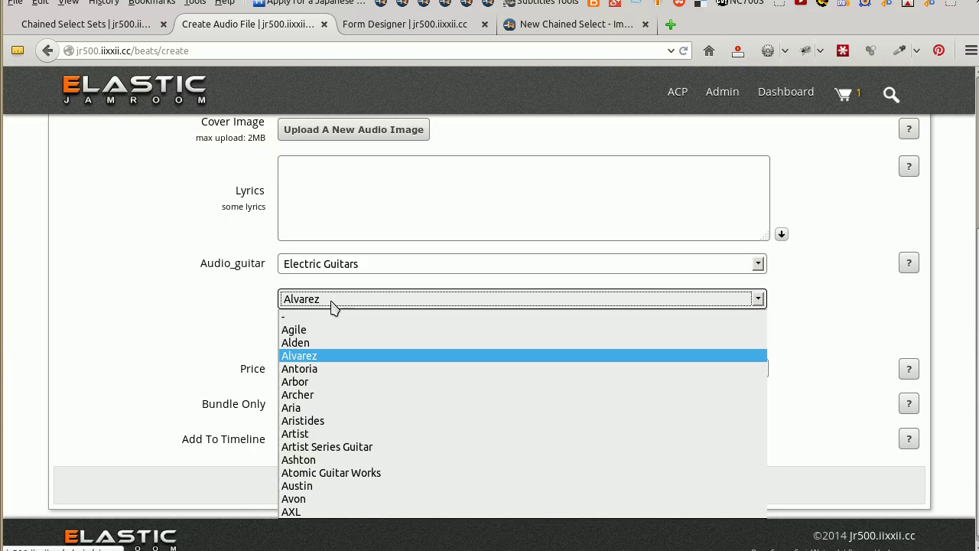
click(321, 344)
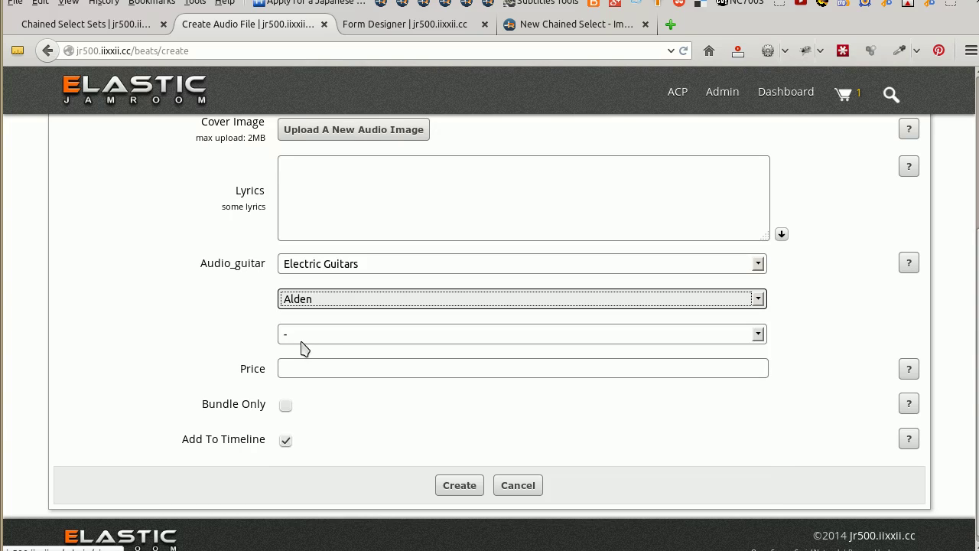
click(306, 335)
click(313, 364)
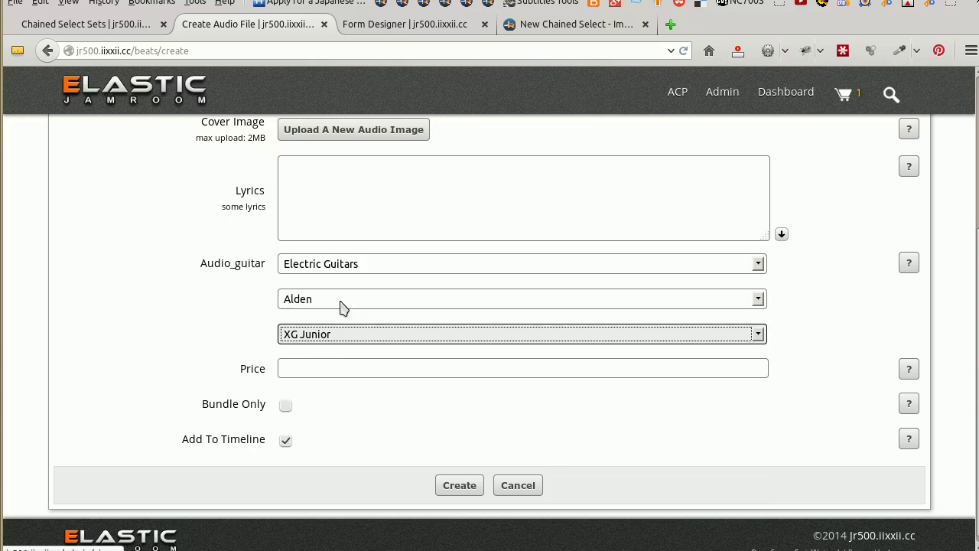
- Choose Agile as the second Audio_guitar level and Test 2 as the third
click(342, 305)
click(328, 335)
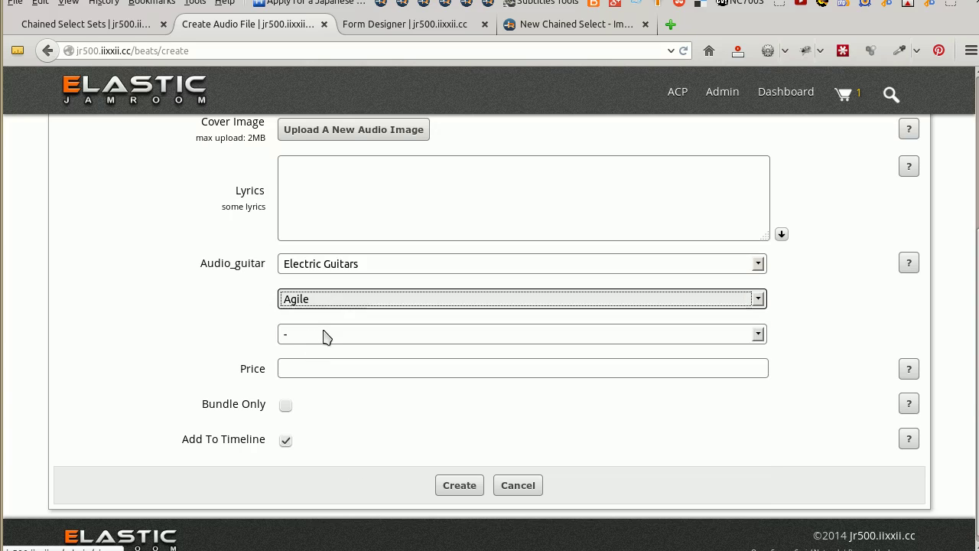
click(323, 337)
click(220, 337)
click(310, 337)
click(301, 379)
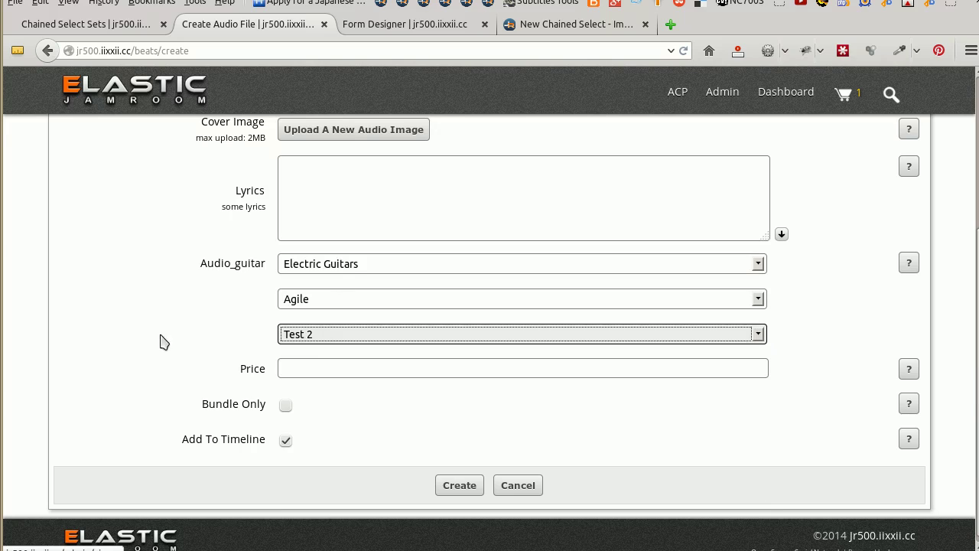
- Try to create the audio entry with the title left empty, and check the Audio_guitar selections on the returned form
click(453, 490)
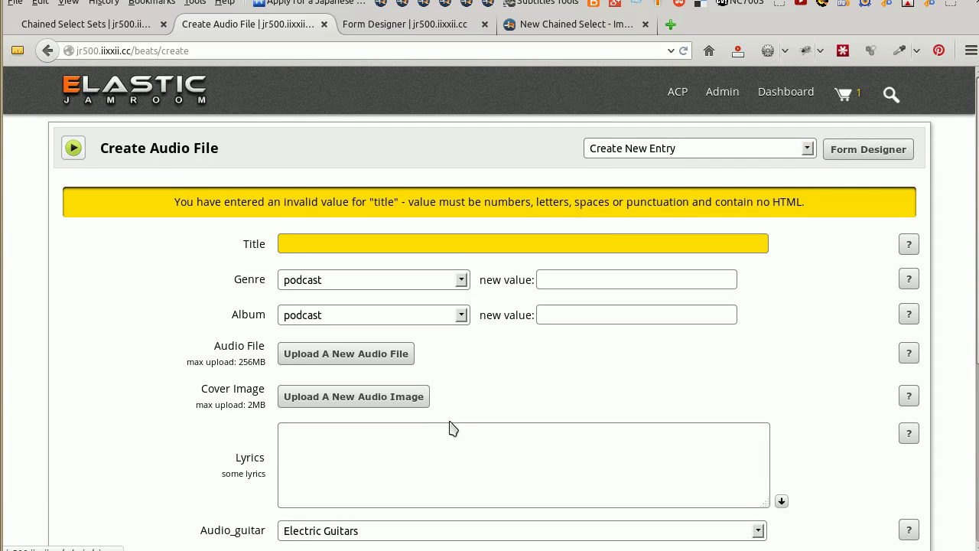
click(417, 246)
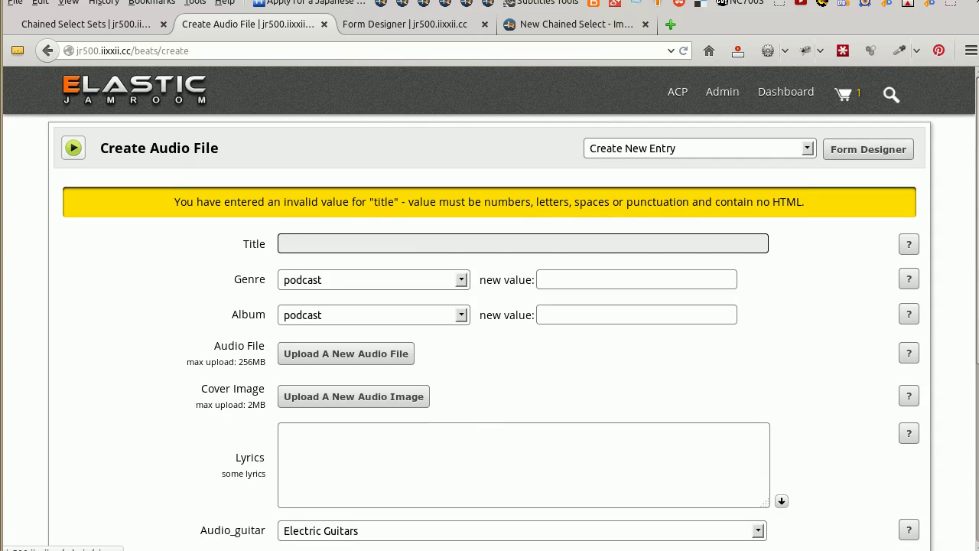
click(566, 413)
scroll(430, 413, down, 5)
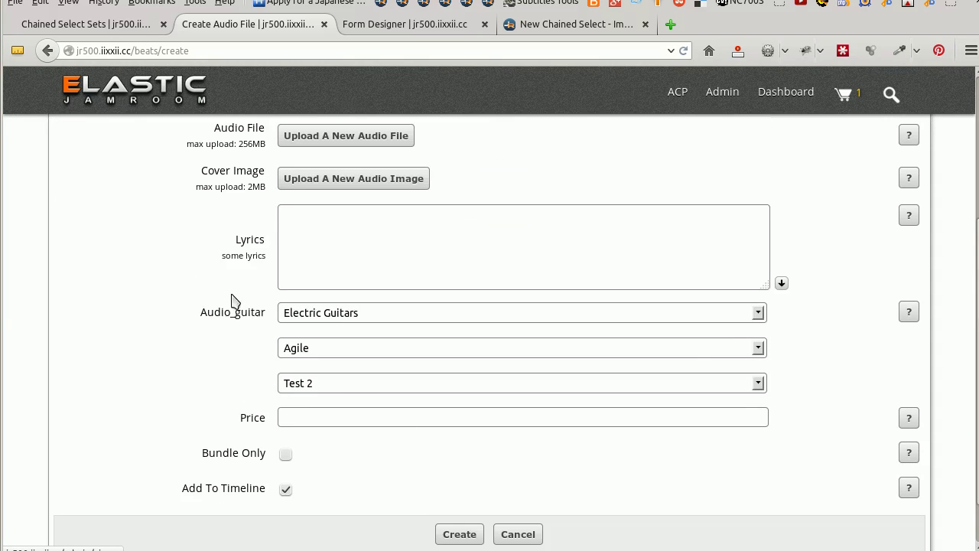
drag(213, 313, 258, 317)
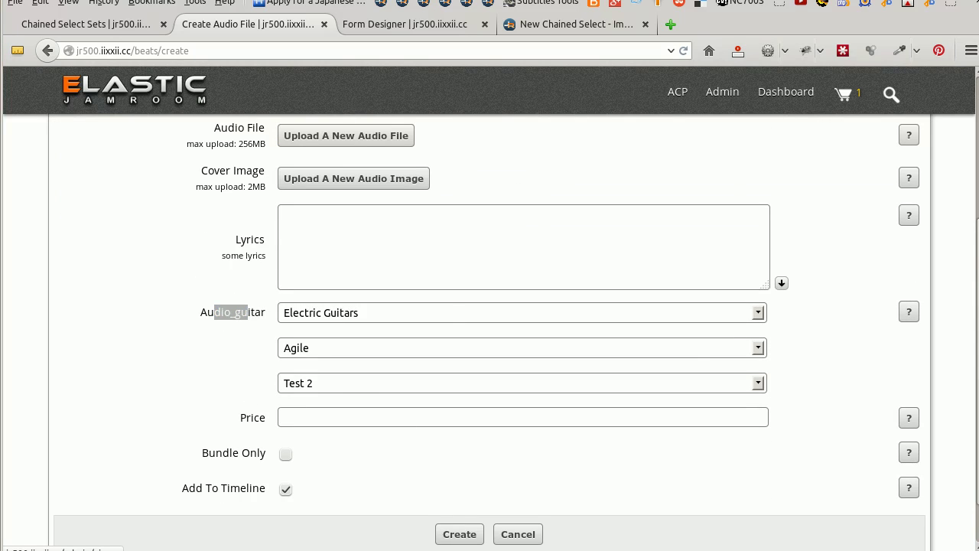